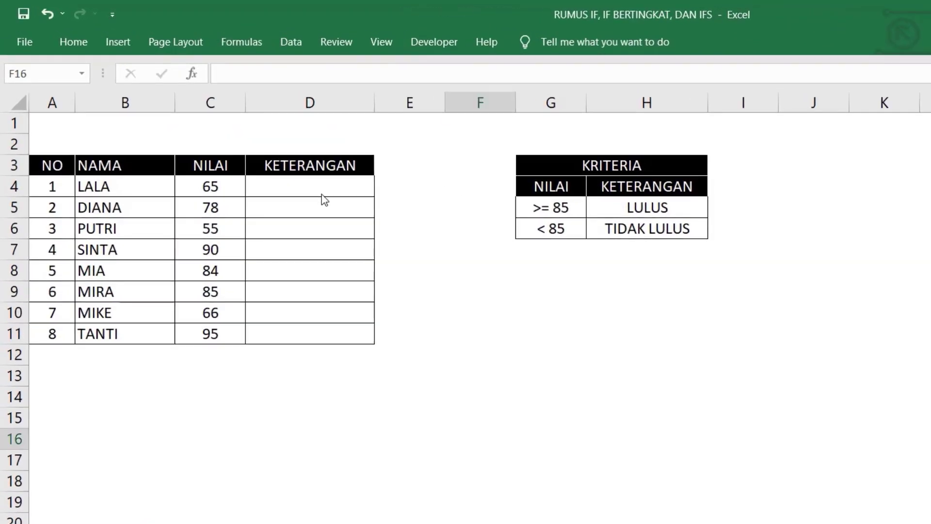
# Review LALA's KETERANGAN cell D4 against the below-85 and 85-or-above criteria
pyautogui.click(328, 187)
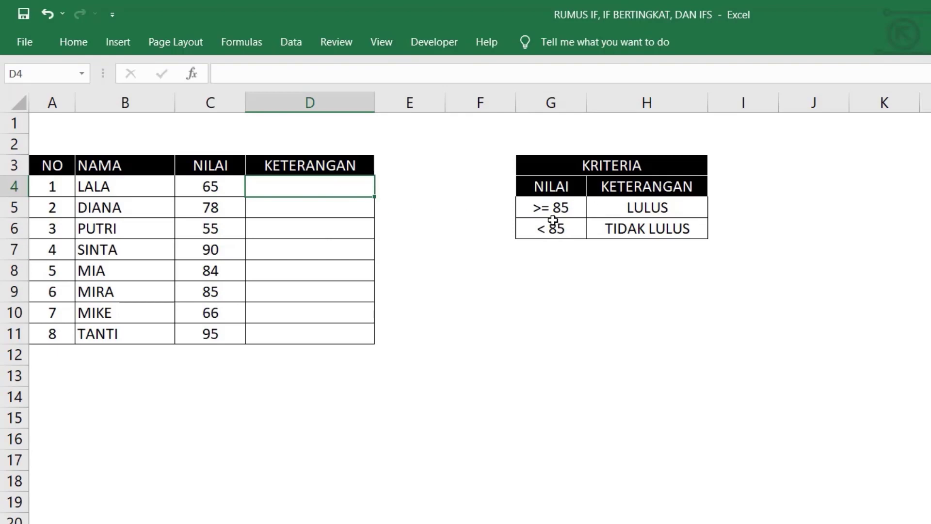
pyautogui.moveTo(569, 229); pyautogui.dragTo(615, 228)
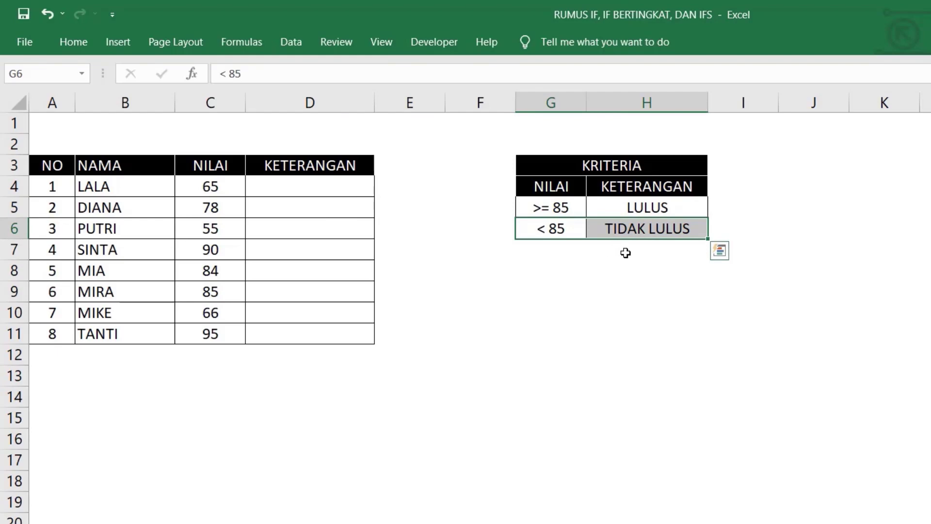
pyautogui.click(559, 205)
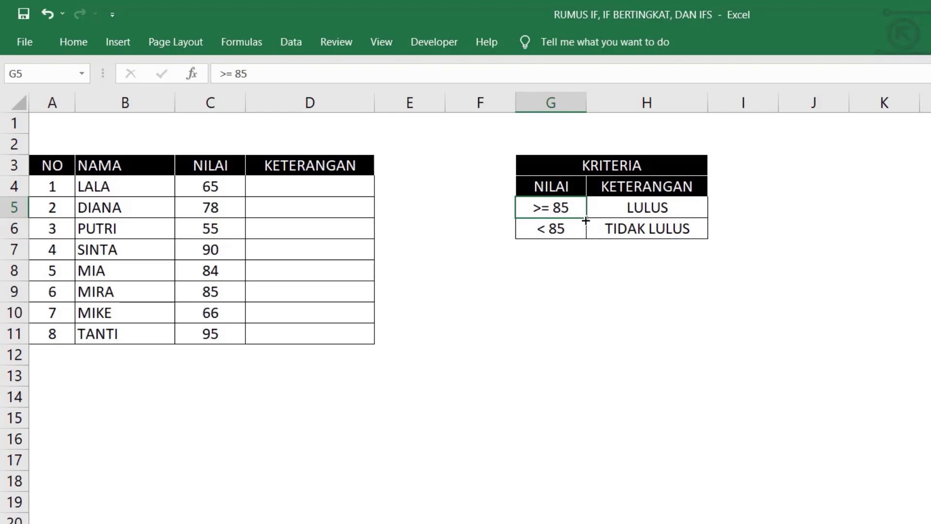
pyautogui.click(317, 194)
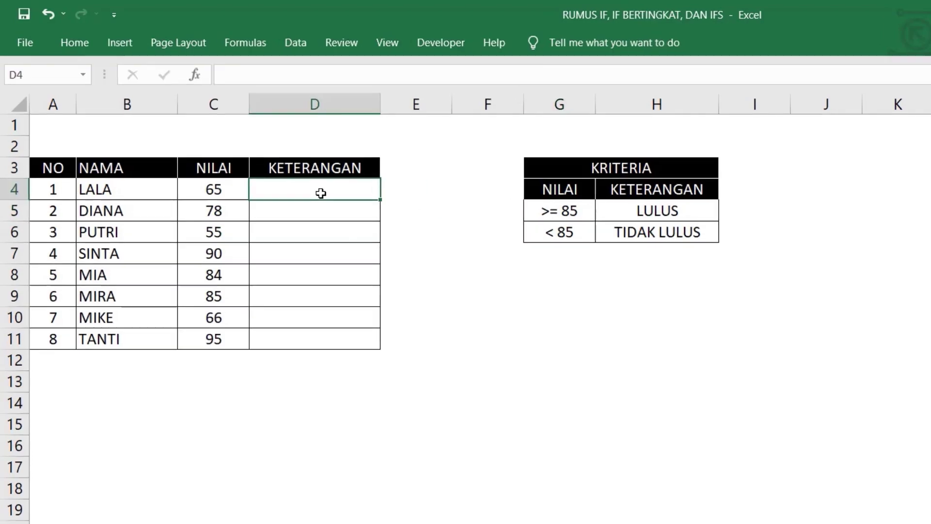
# Enter =IF(C4<85,"TIDAK LULUS","LULUS") in D4 so LALA shows TIDAK LULUS
pyautogui.write('=IF')
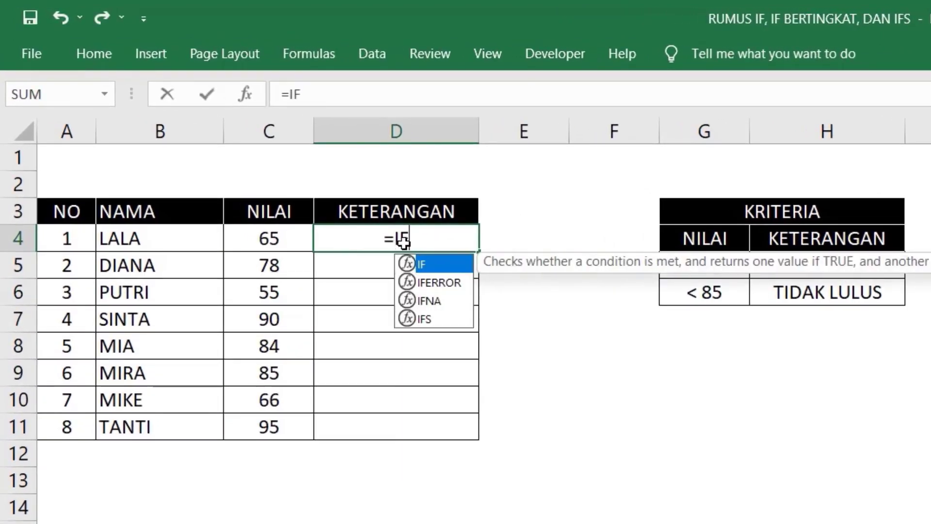
pyautogui.write('(')
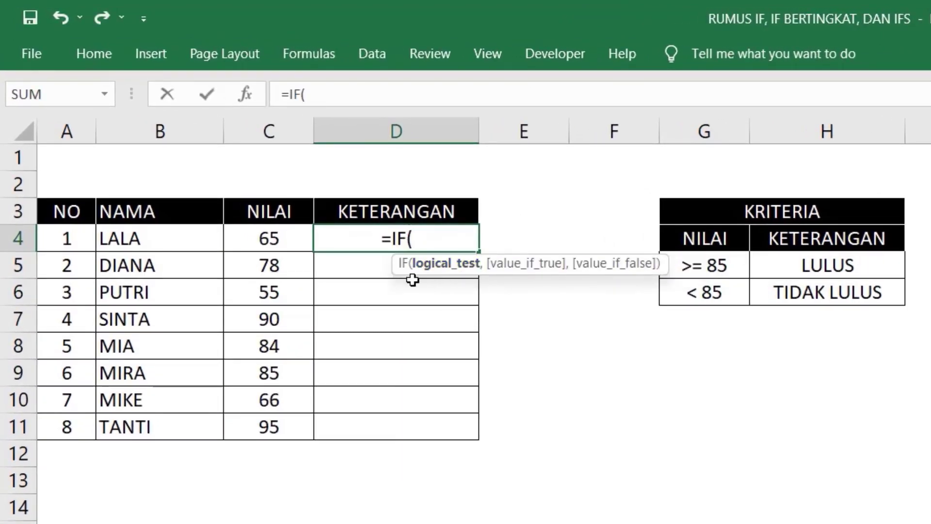
pyautogui.click(270, 241)
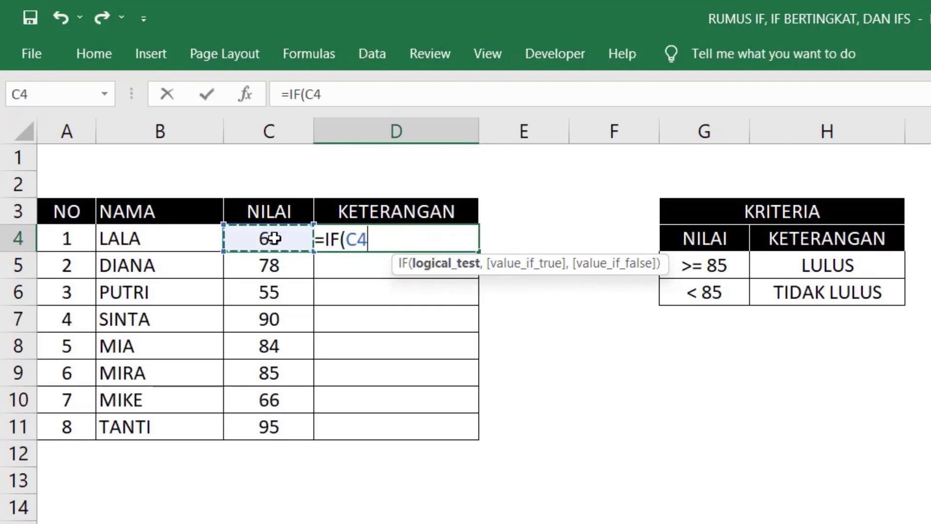
pyautogui.write('<')
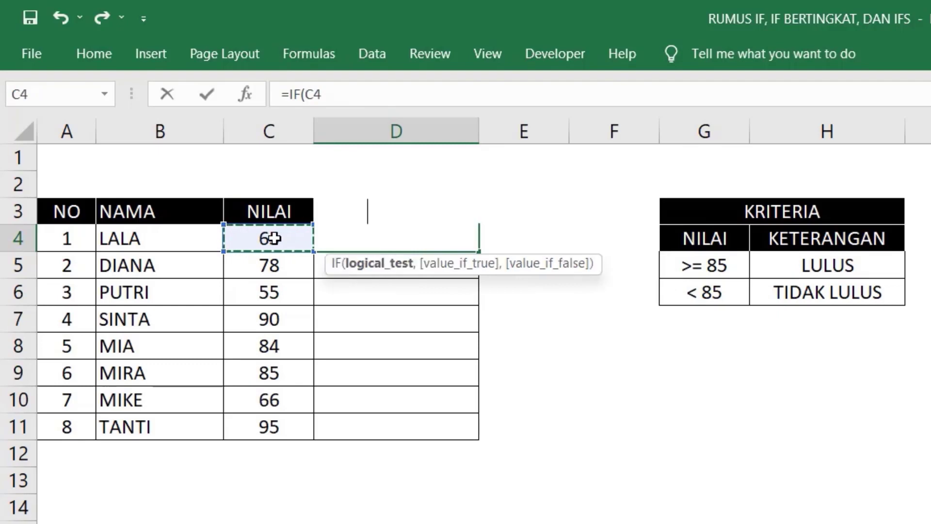
pyautogui.write('85')
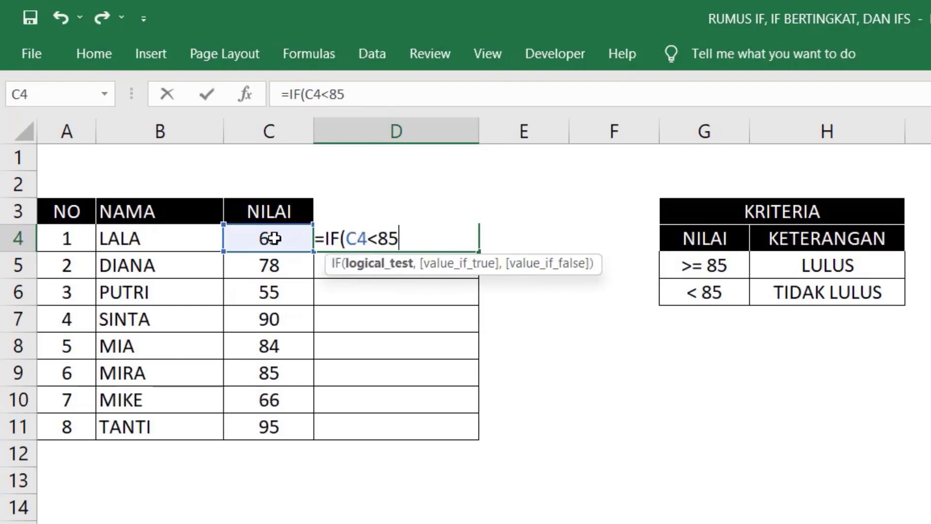
pyautogui.write(',')
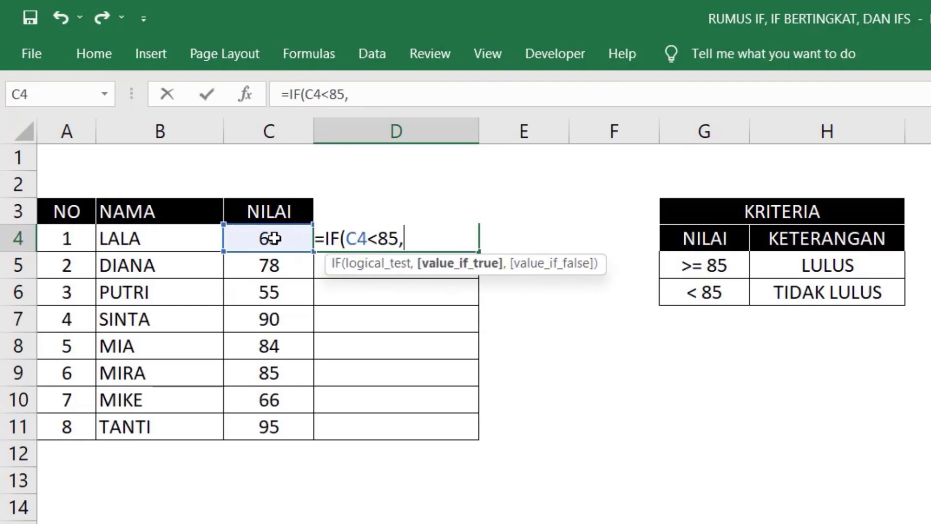
pyautogui.write('"TIDAK ')
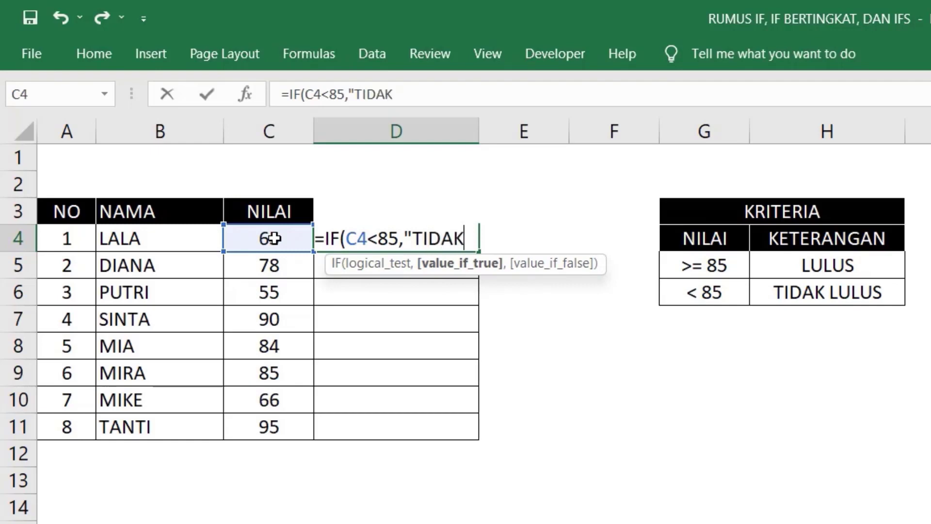
pyautogui.write('LULUS"')
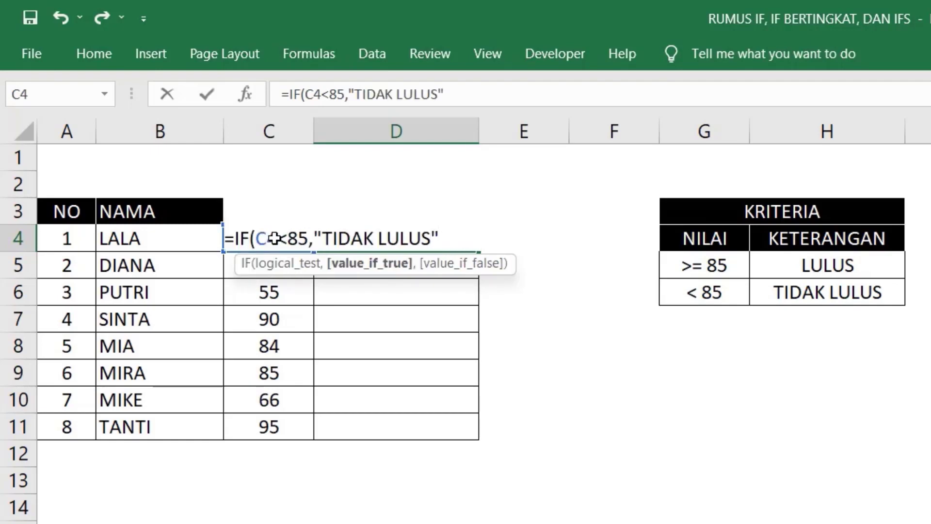
pyautogui.write(',')
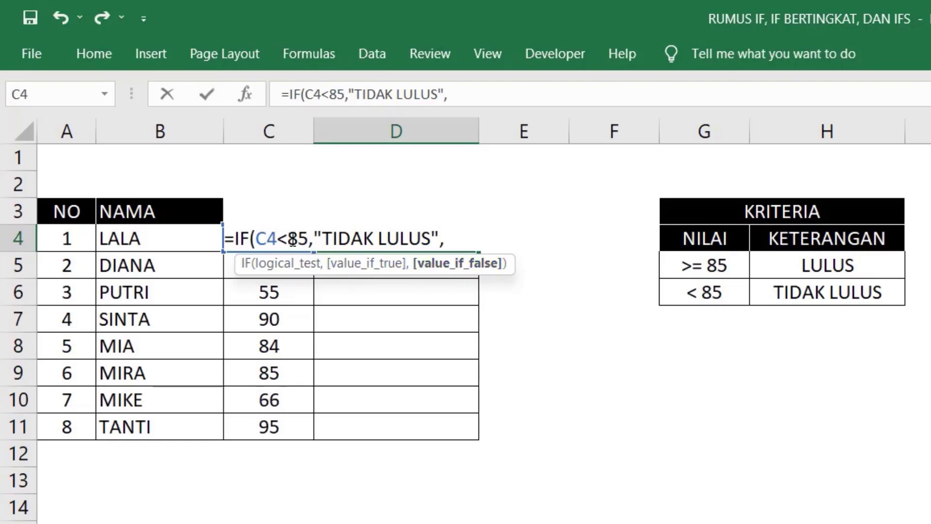
pyautogui.write('"LU')
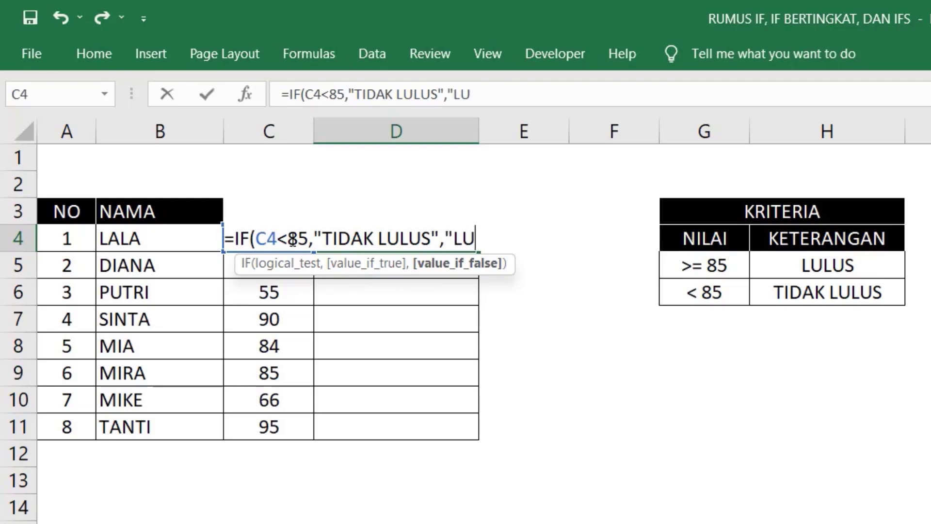
pyautogui.write('LUS")')
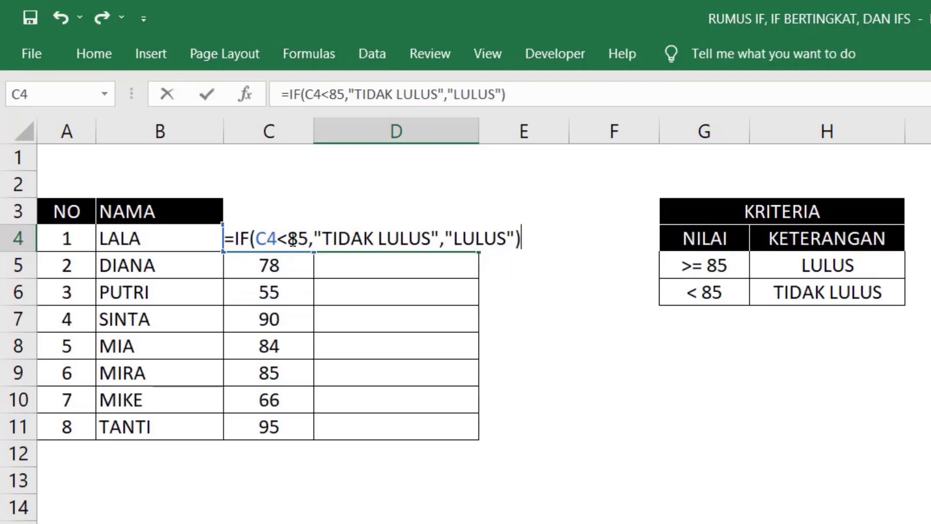
pyautogui.press('Return')
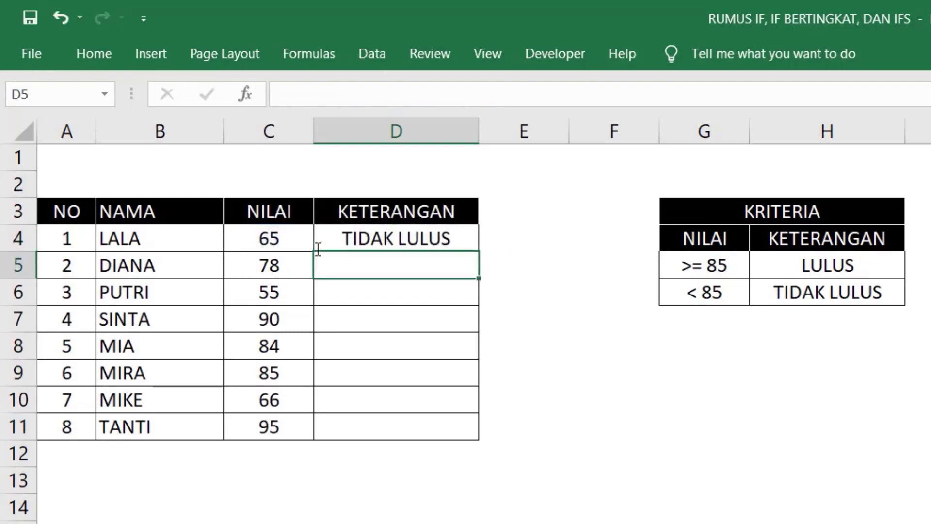
pyautogui.click(391, 238)
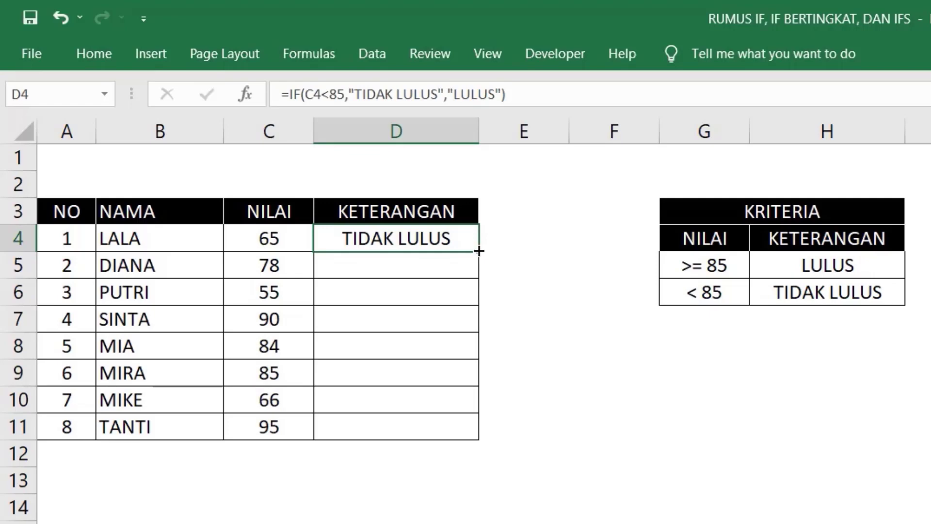
# Copy D4's IF formula down through D11 for all eight students
pyautogui.moveTo(479, 250); pyautogui.dragTo(486, 434)
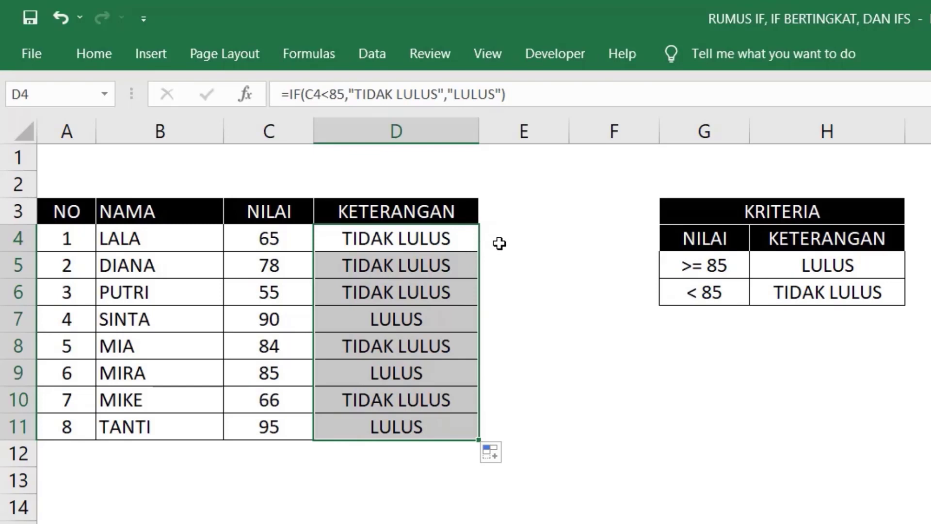
pyautogui.click(502, 246)
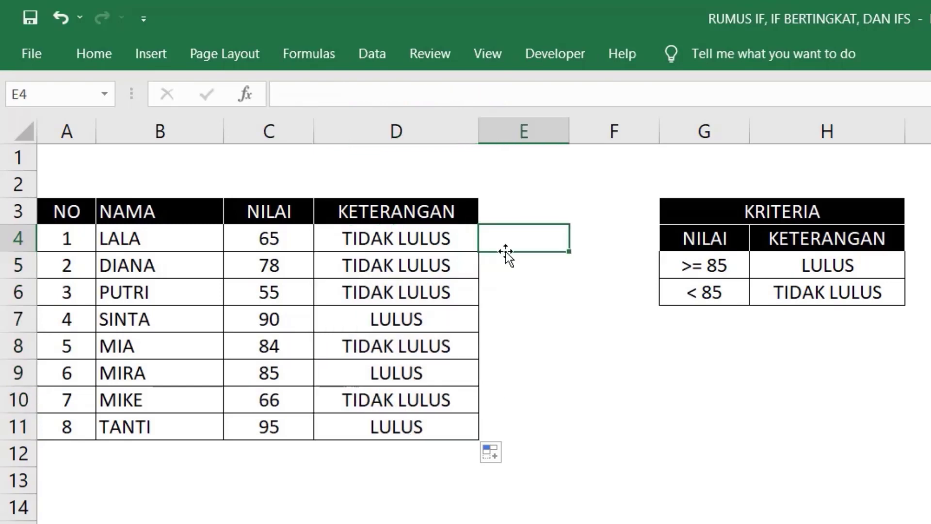
# Enter =IF(C4>=85,"LULUS","TIDAK LULUS") in E4, correcting a mistyped 'TID'
pyautogui.write('=')
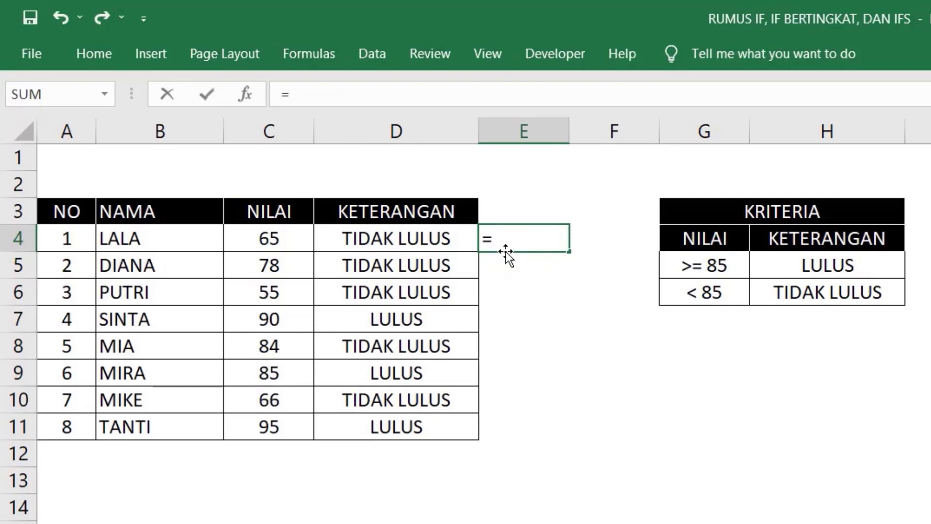
pyautogui.write('IF(')
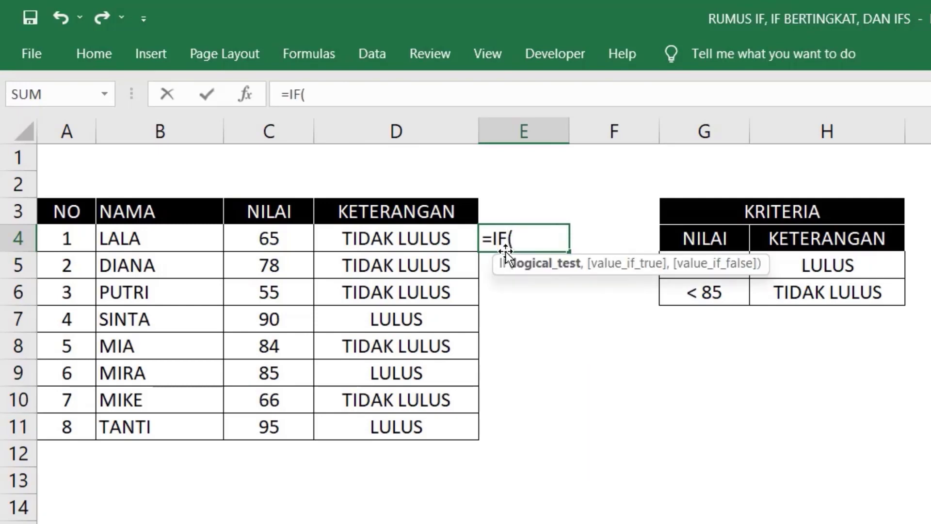
pyautogui.click(281, 241)
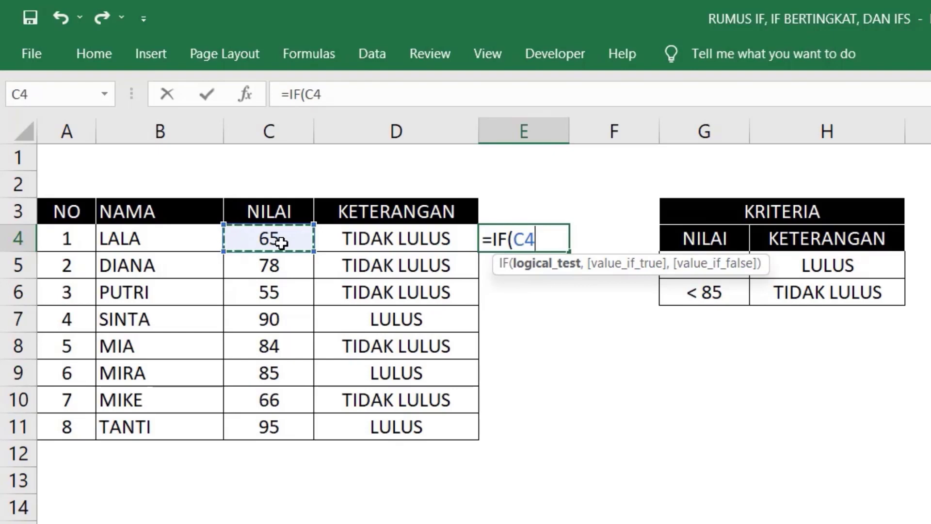
pyautogui.write('>=')
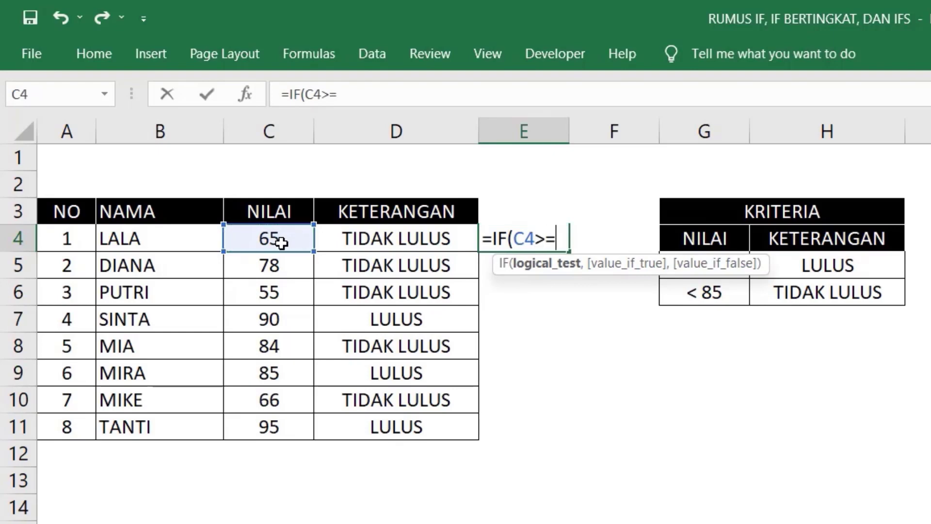
pyautogui.write('85')
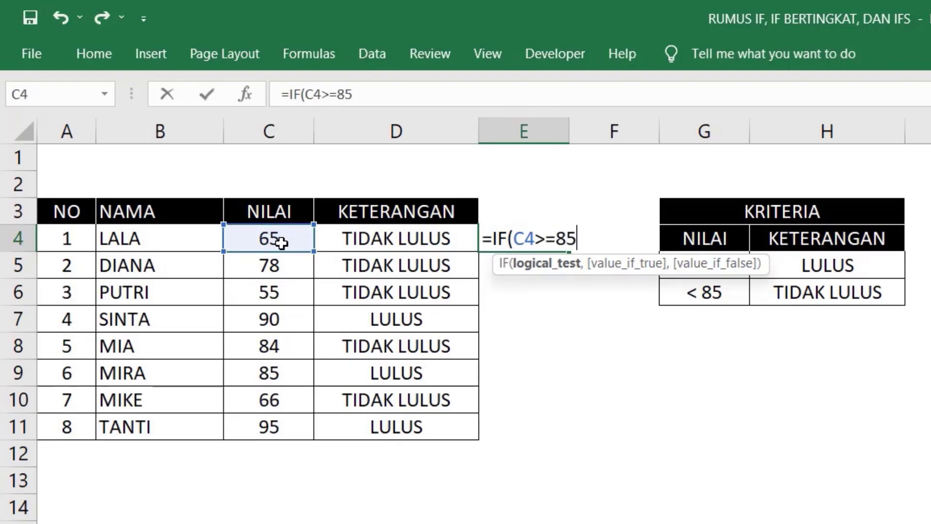
pyautogui.write(',"LU')
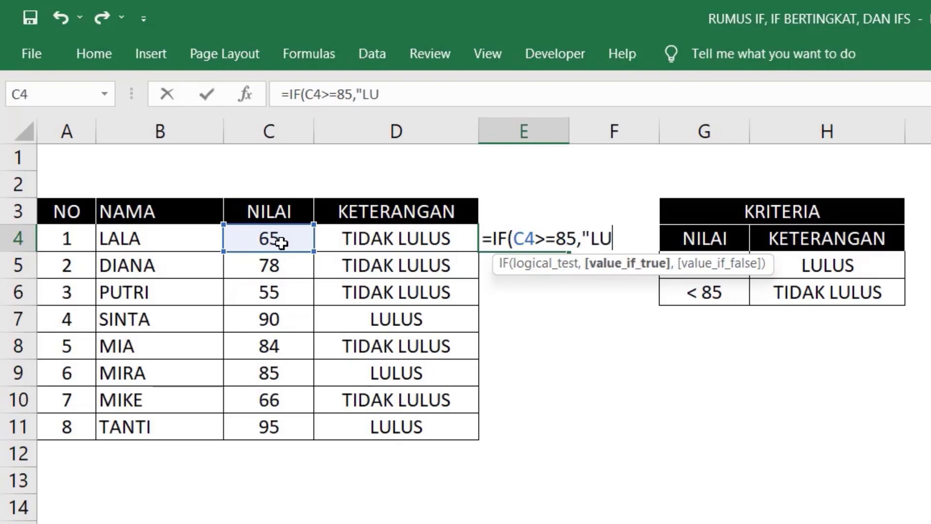
pyautogui.write('LUS",')
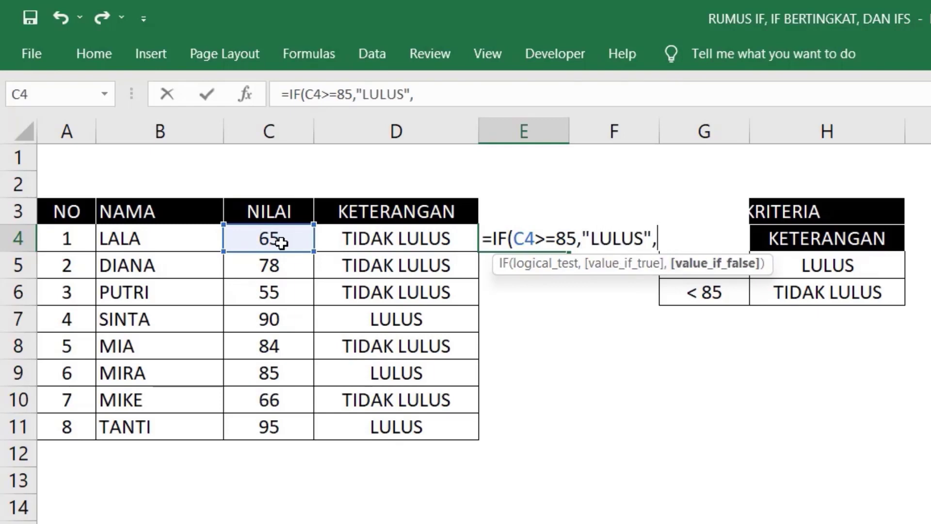
pyautogui.write('TID')
pyautogui.press('BackSpace')
pyautogui.press('BackSpace')
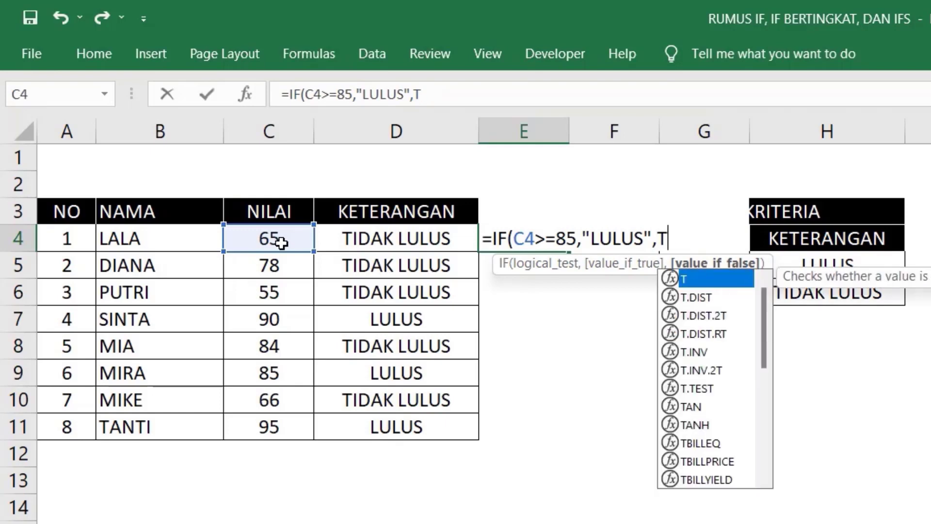
pyautogui.press('BackSpace')
pyautogui.write('"TIDA')
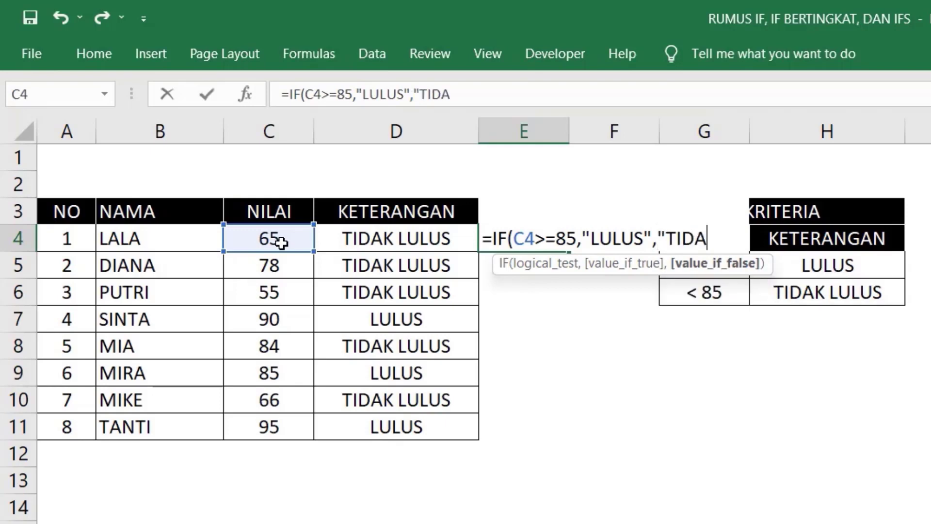
pyautogui.write('K LULUS')
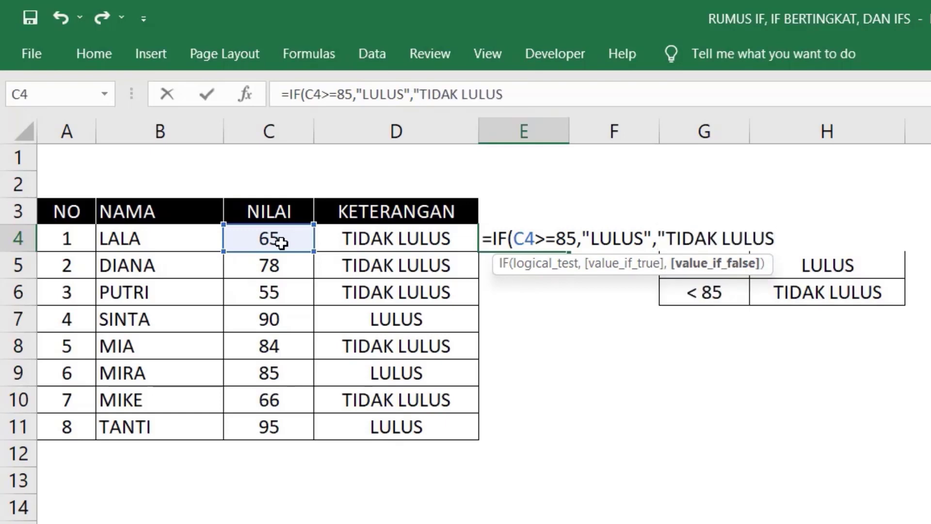
pyautogui.write('")')
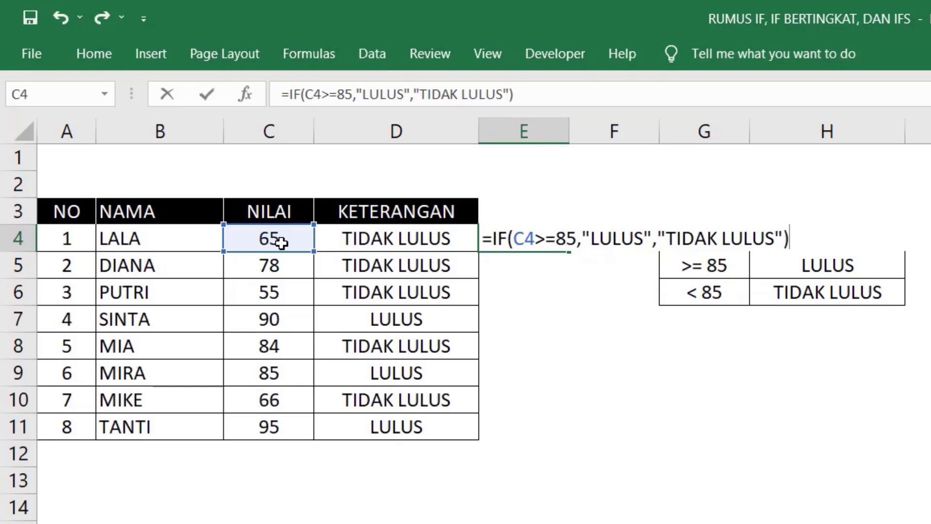
pyautogui.press('Return')
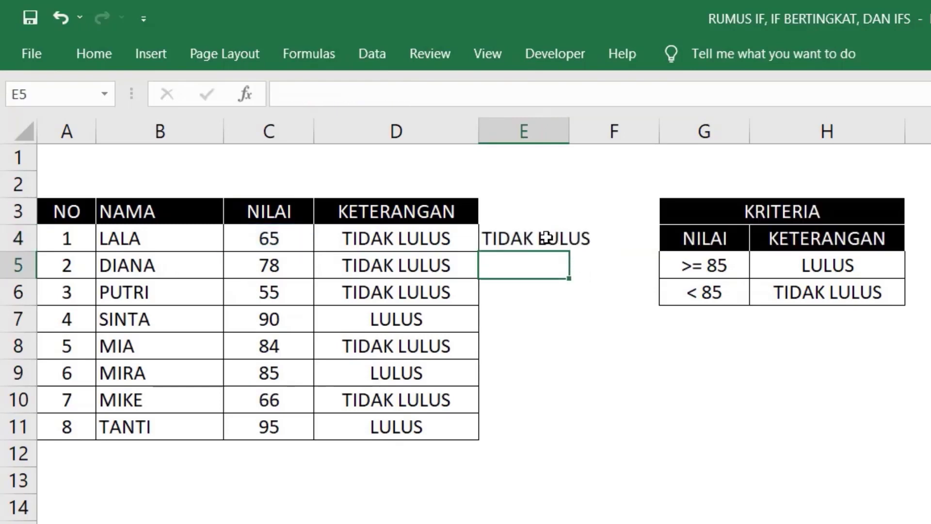
pyautogui.click(546, 237)
# Fill the E4 pass/fail formula down to E11 and deselect the column
pyautogui.moveTo(568, 252)
pyautogui.mouseDown()
pyautogui.moveTo(558, 439)
pyautogui.moveTo(567, 447)
pyautogui.mouseUp()
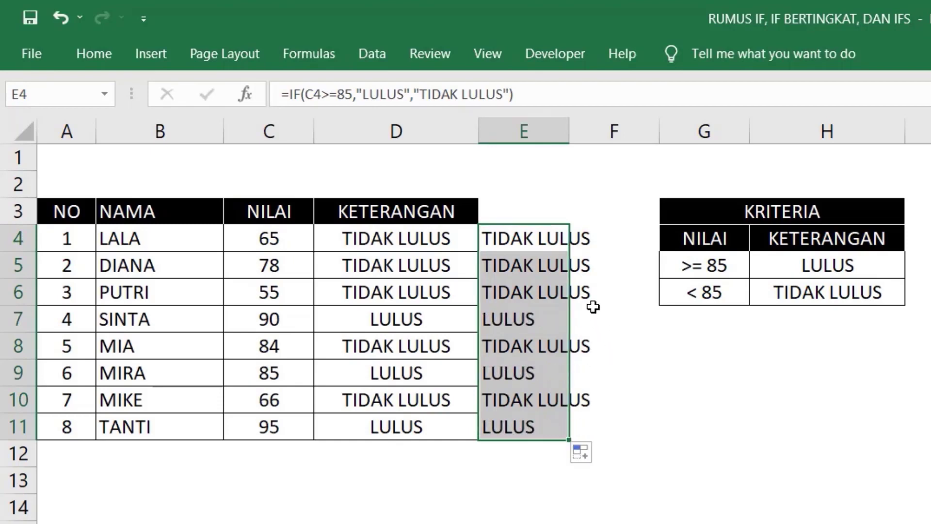
pyautogui.click(658, 363)
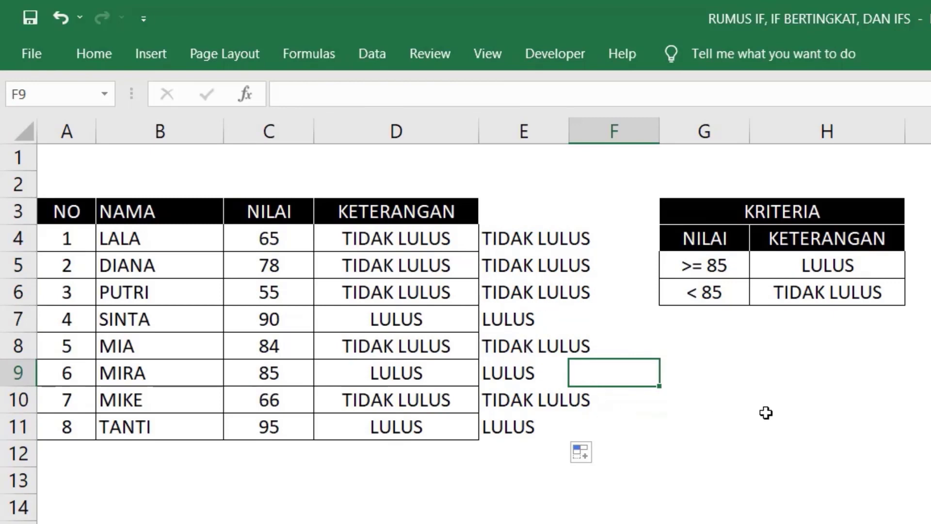
pyautogui.click(679, 521)
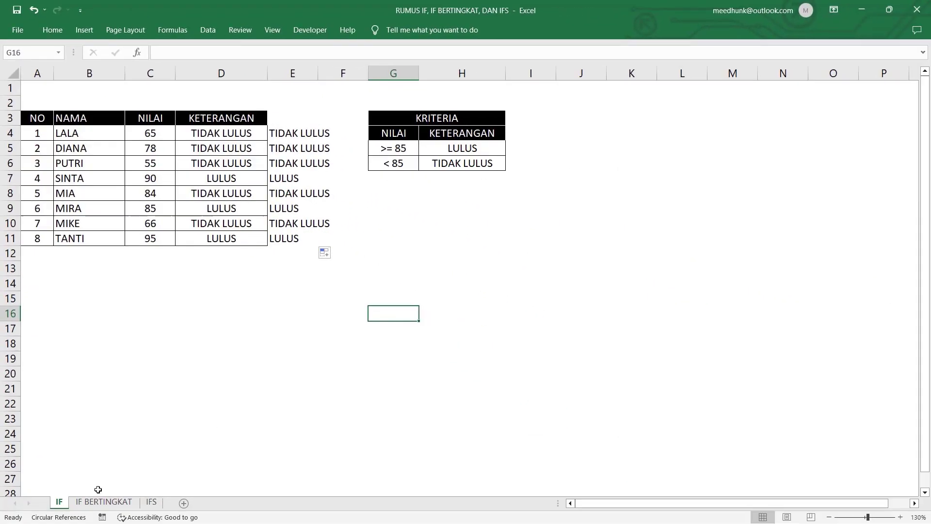
# Go to the IF BERTINGKAT sheet and review the pay rules in rows 12–15 and the JABATAN column
pyautogui.click(98, 503)
pyautogui.click(106, 324)
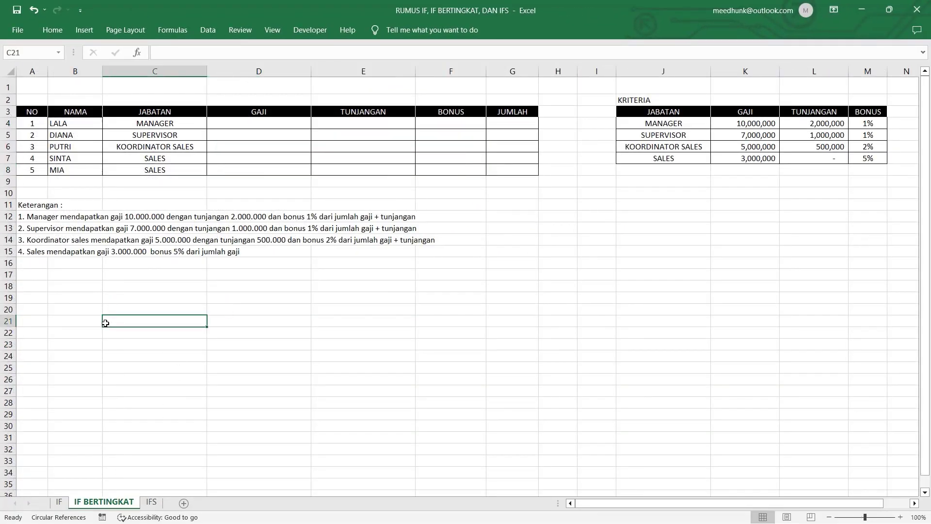
pyautogui.click(4, 214)
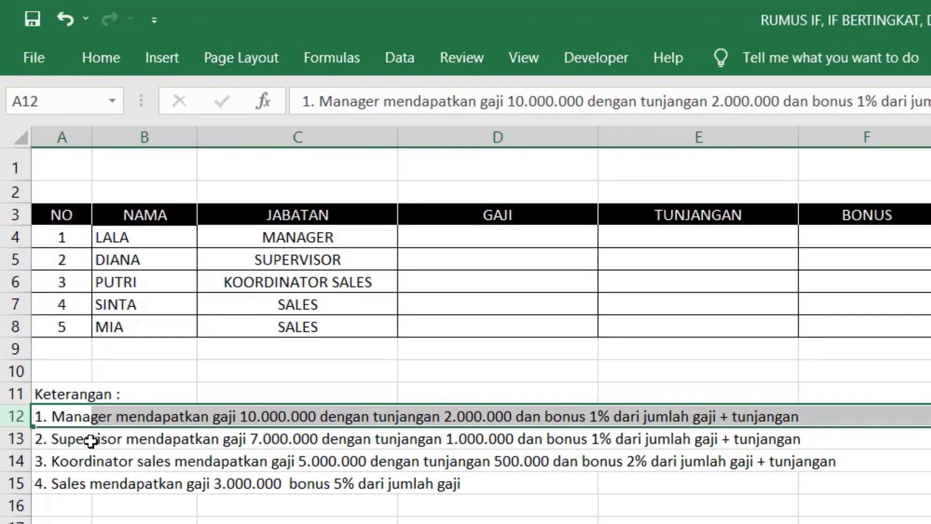
pyautogui.click(19, 441)
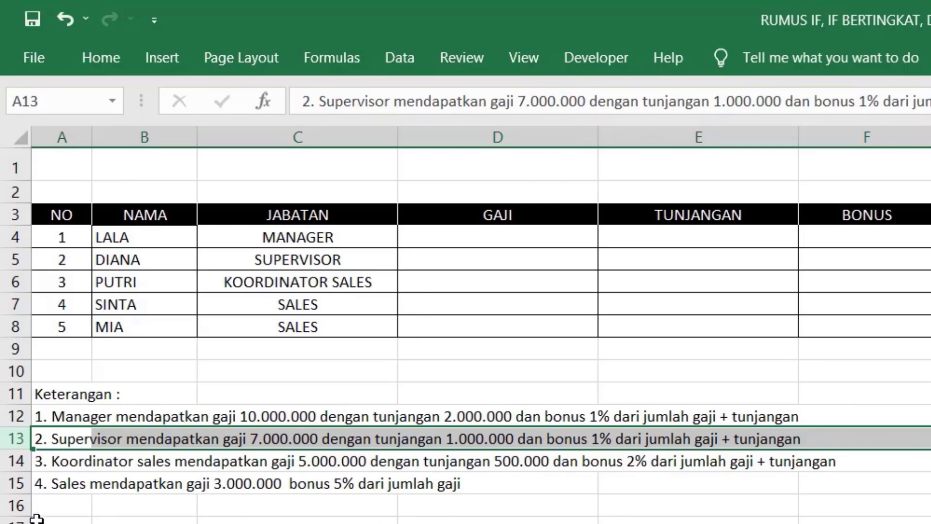
pyautogui.click(22, 461)
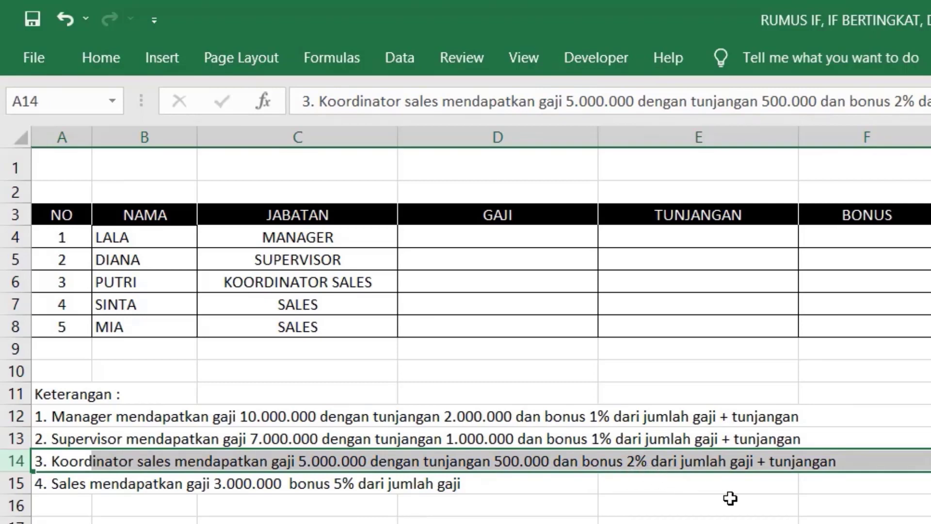
pyautogui.click(16, 482)
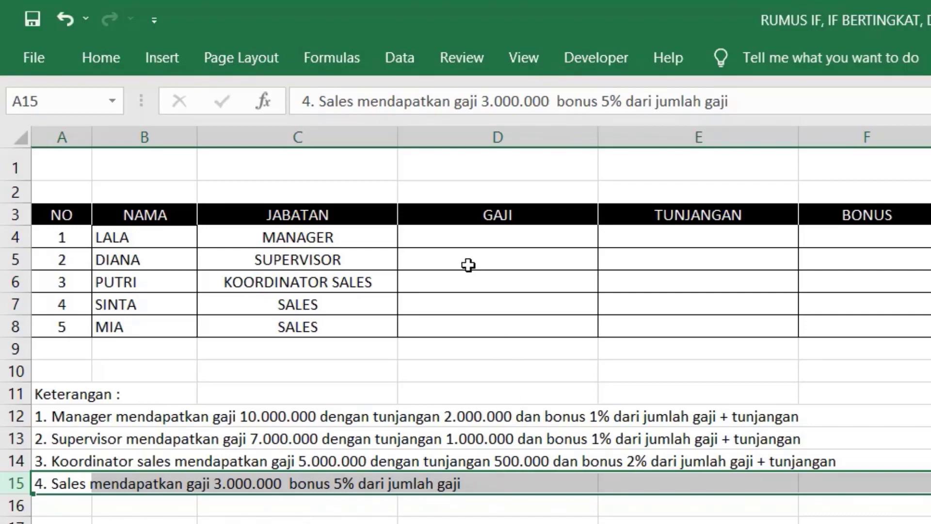
pyautogui.click(311, 132)
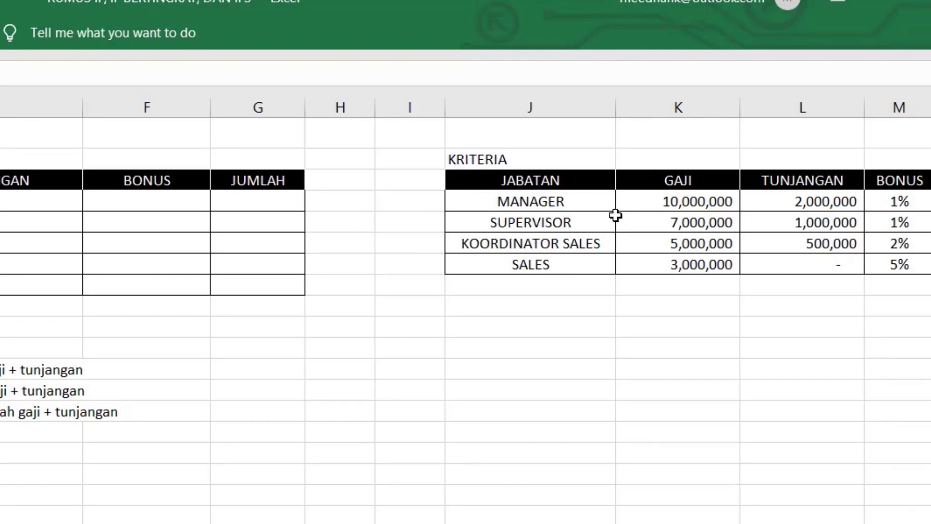
pyautogui.moveTo(604, 220); pyautogui.dragTo(642, 219)
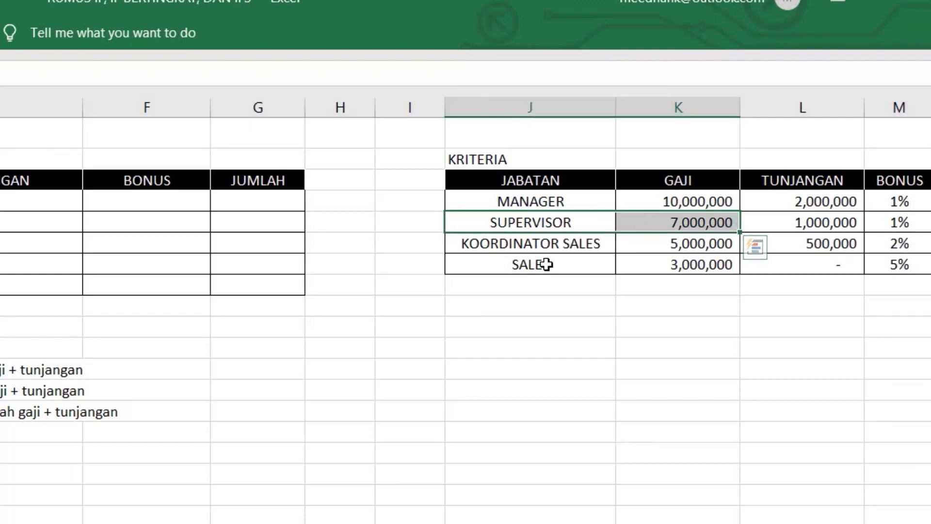
pyautogui.moveTo(560, 246); pyautogui.dragTo(617, 241)
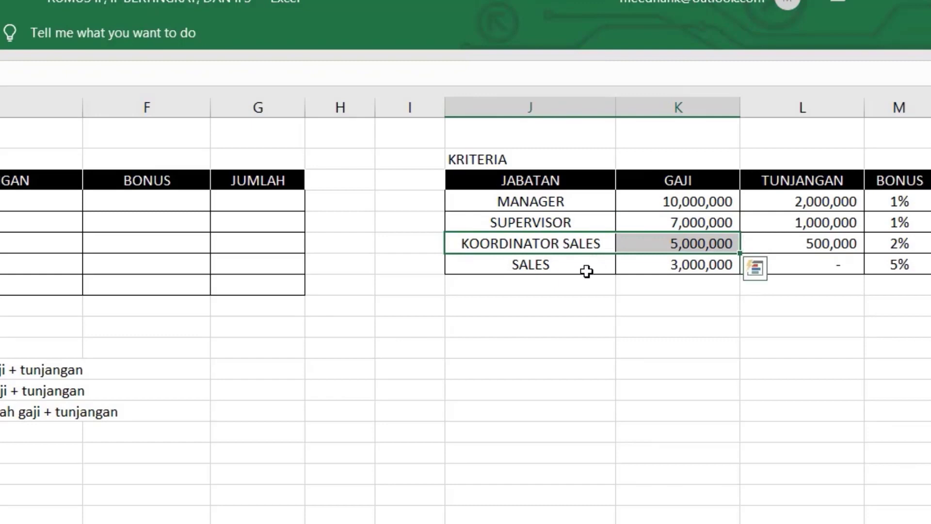
pyautogui.moveTo(588, 270); pyautogui.dragTo(617, 254)
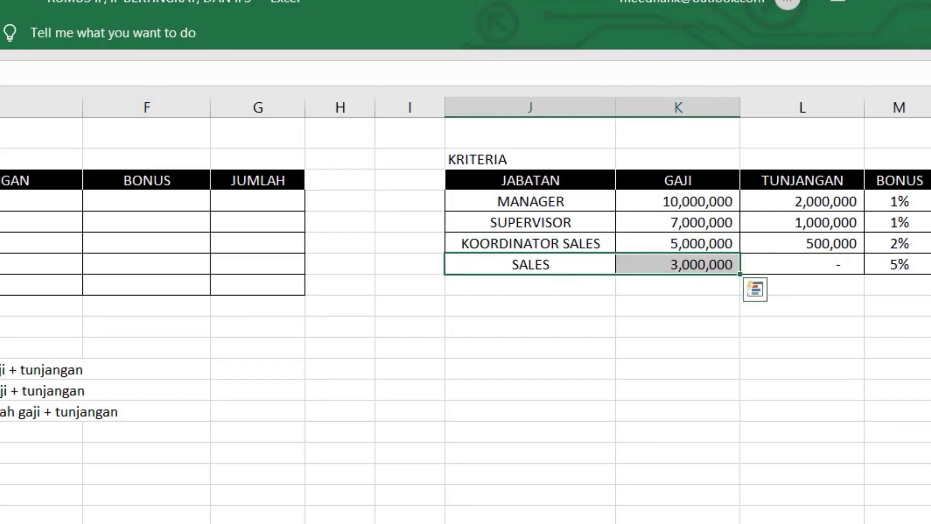
# In D4 begin =IF(C4=J4,K4,IF( so the manager gets K4's 10,000,000 salary
pyautogui.click(401, 243)
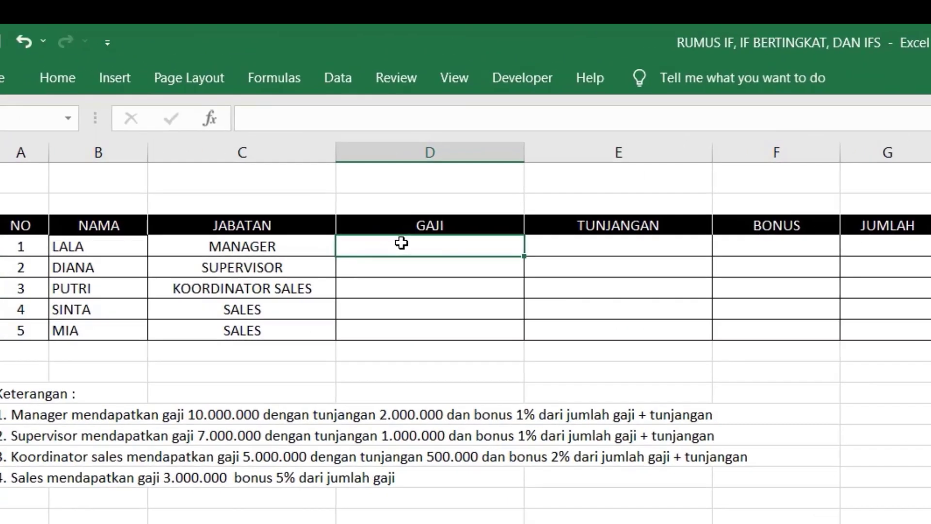
pyautogui.write('=')
pyautogui.write('I')
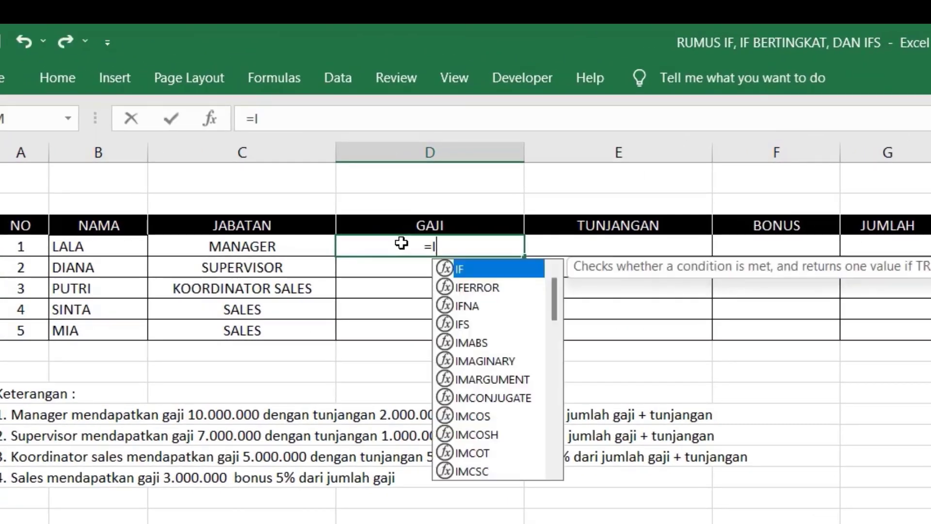
pyautogui.write('F(')
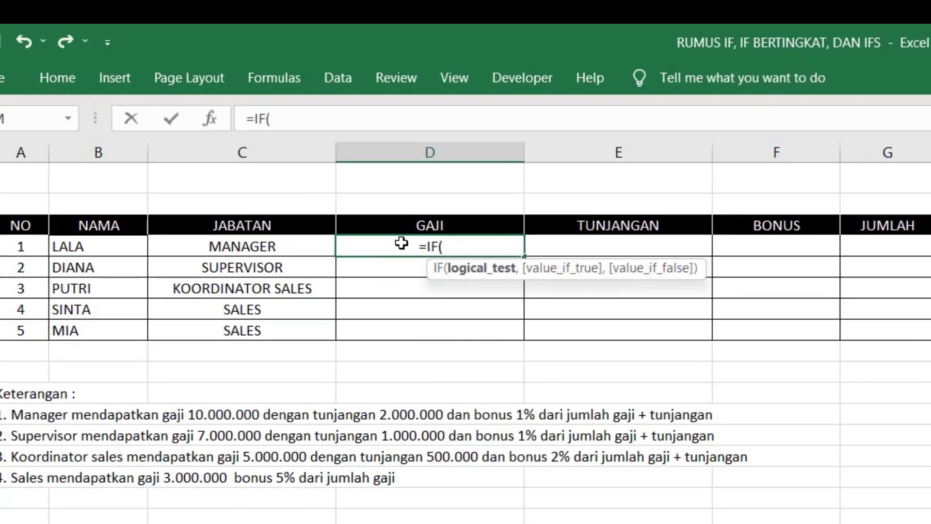
pyautogui.click(252, 248)
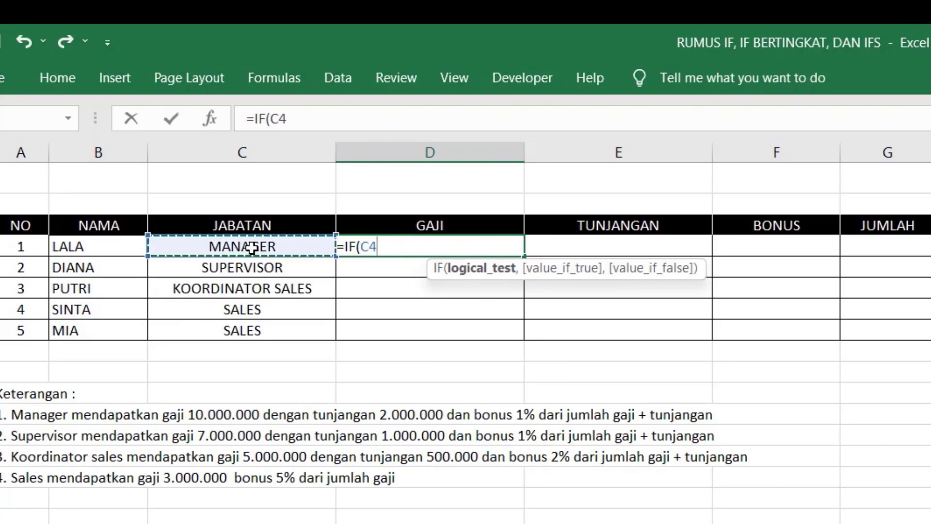
pyautogui.write('=')
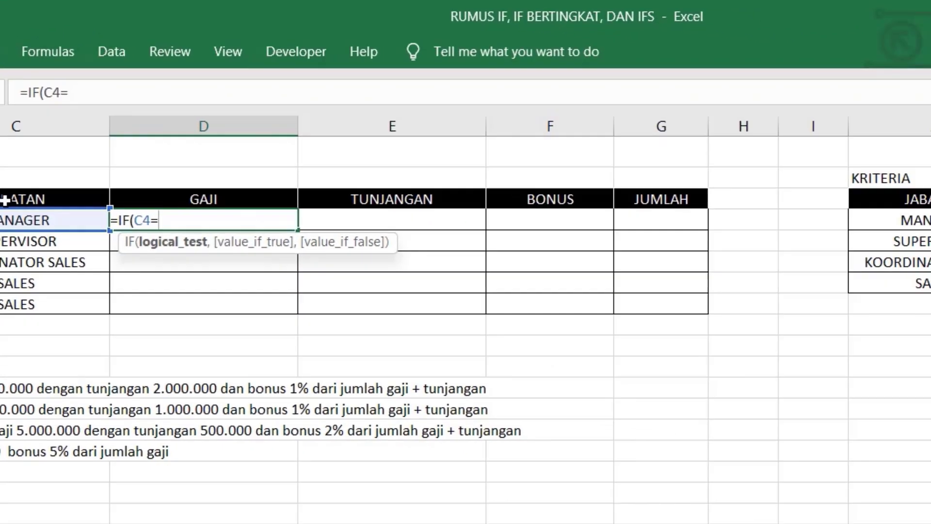
pyautogui.click(599, 185)
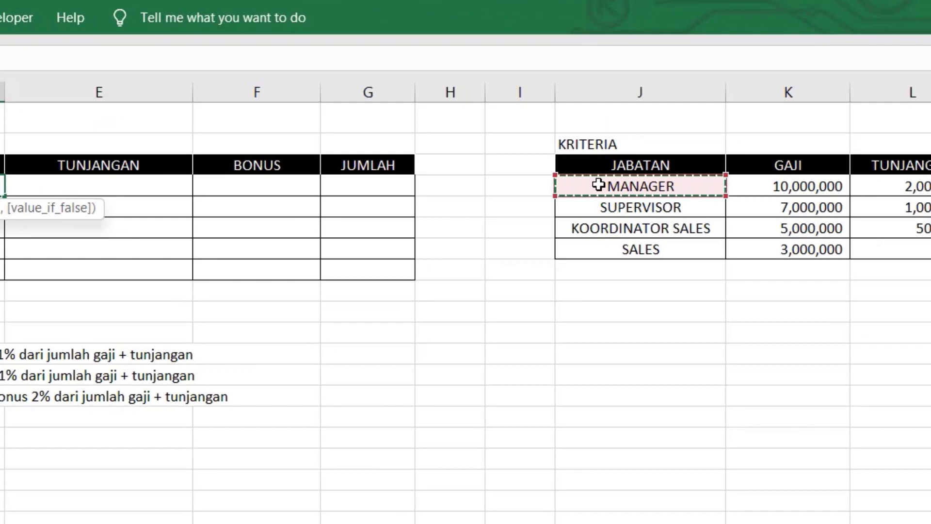
pyautogui.write(',')
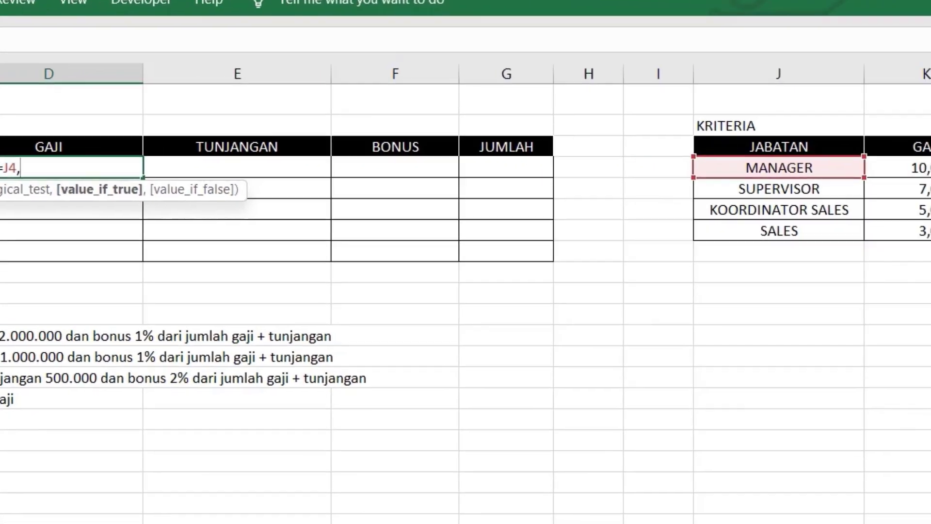
pyautogui.click(864, 165)
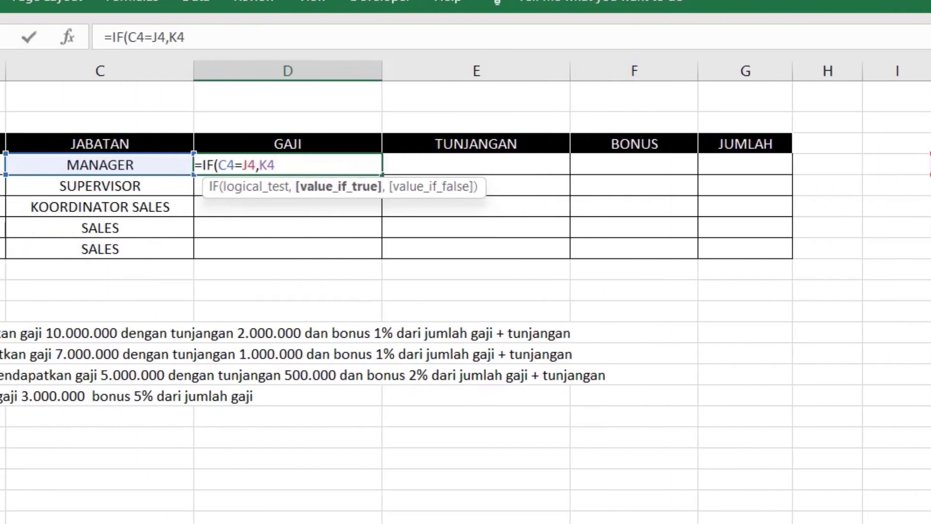
pyautogui.write(',')
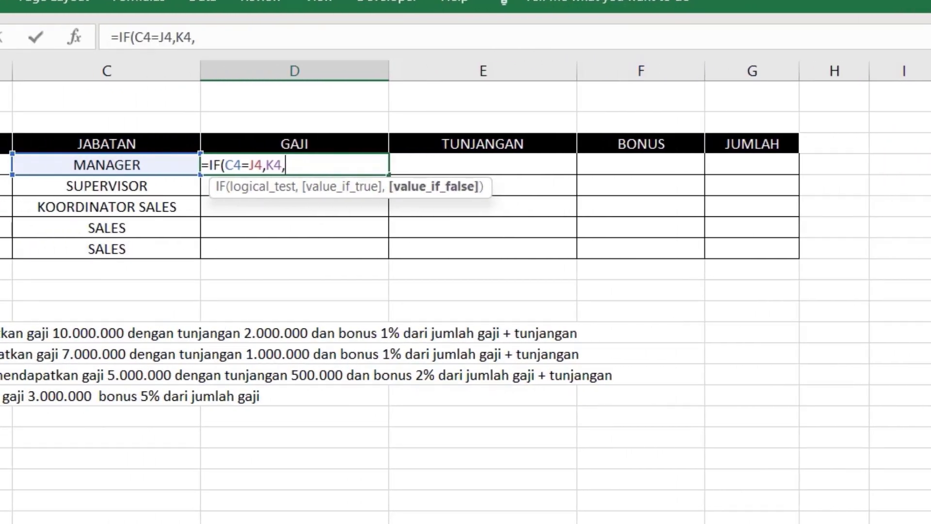
pyautogui.write('IF(')
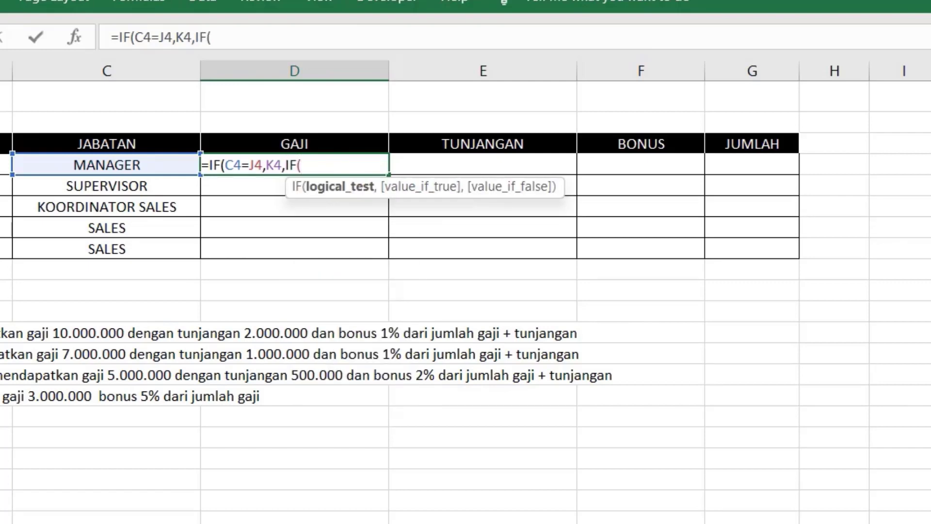
pyautogui.click(115, 162)
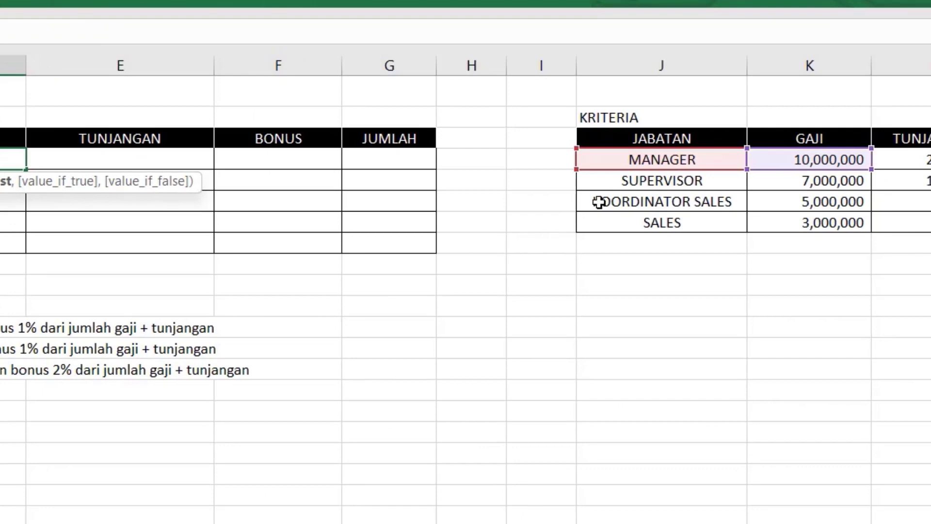
# Add the J5/K5 and J6/K6 tests with K7 as fallback, closing the D4 formula
pyautogui.click(618, 177)
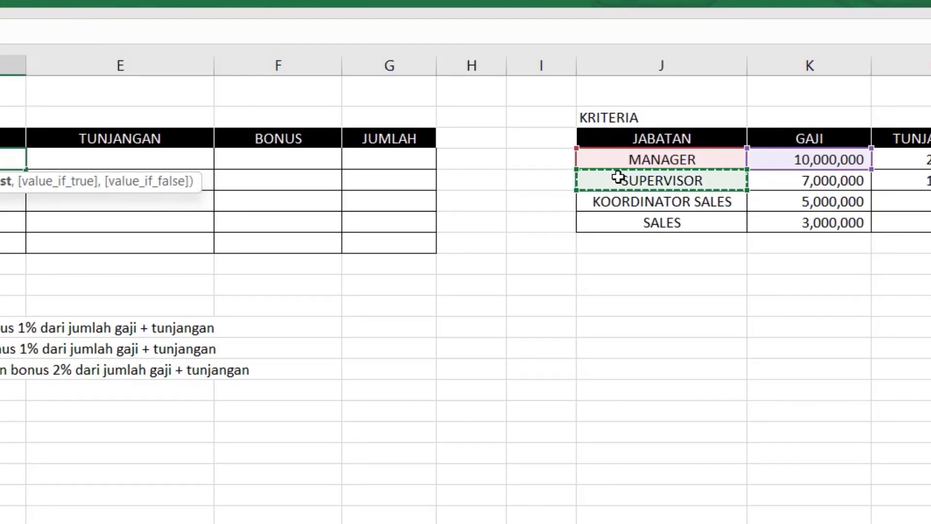
pyautogui.write(',')
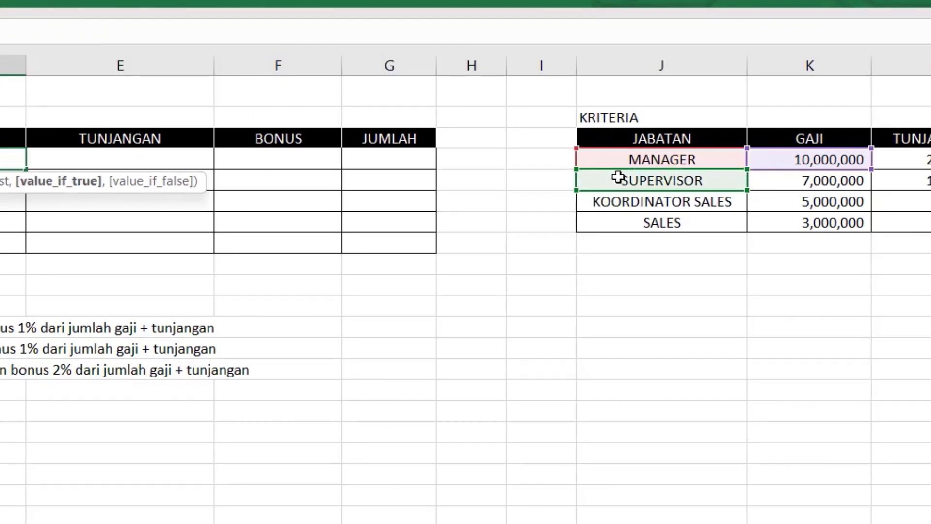
pyautogui.click(760, 184)
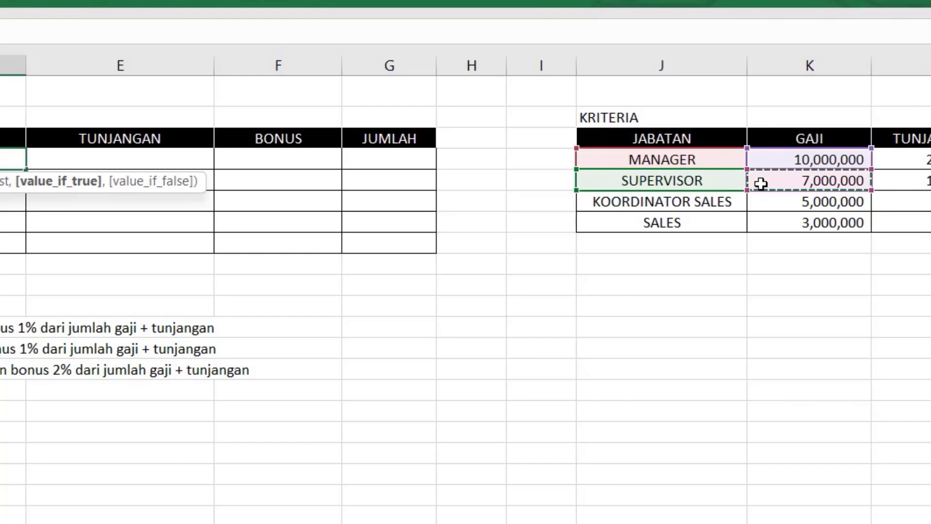
pyautogui.write(',')
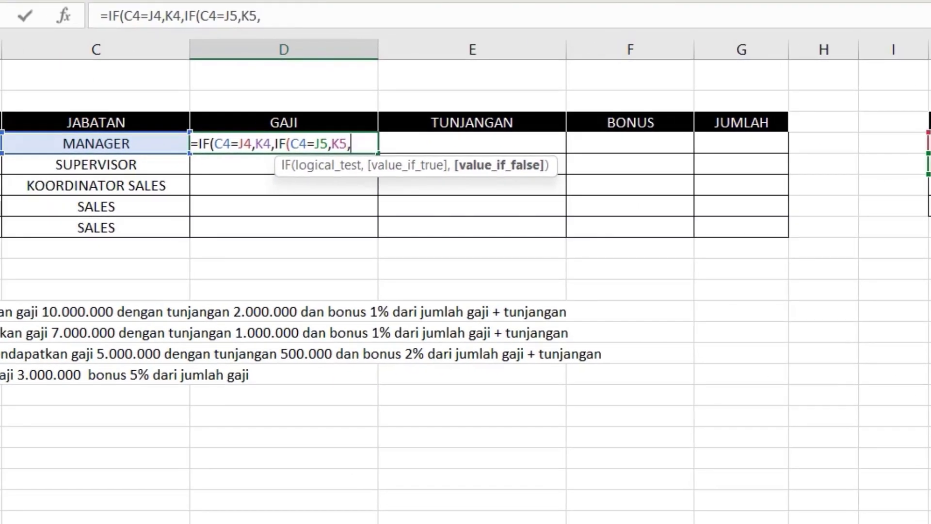
pyautogui.write('I')
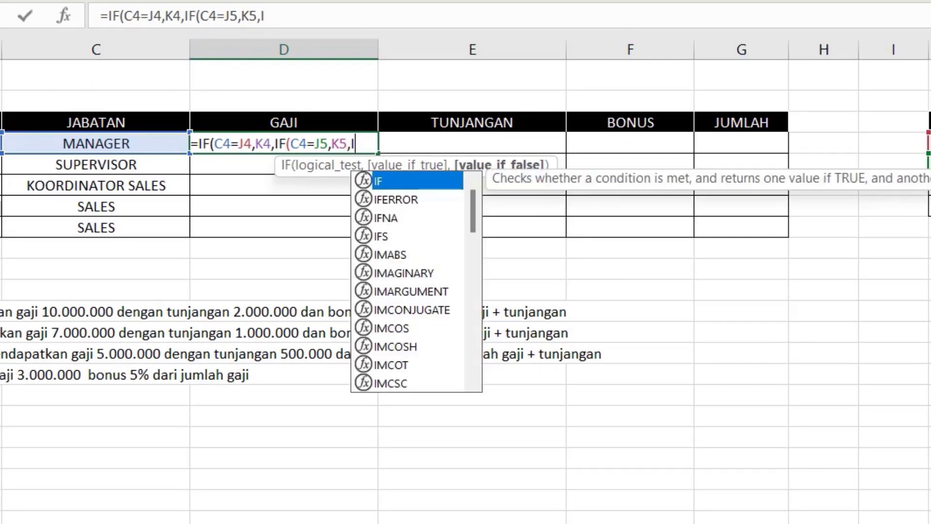
pyautogui.write('F(')
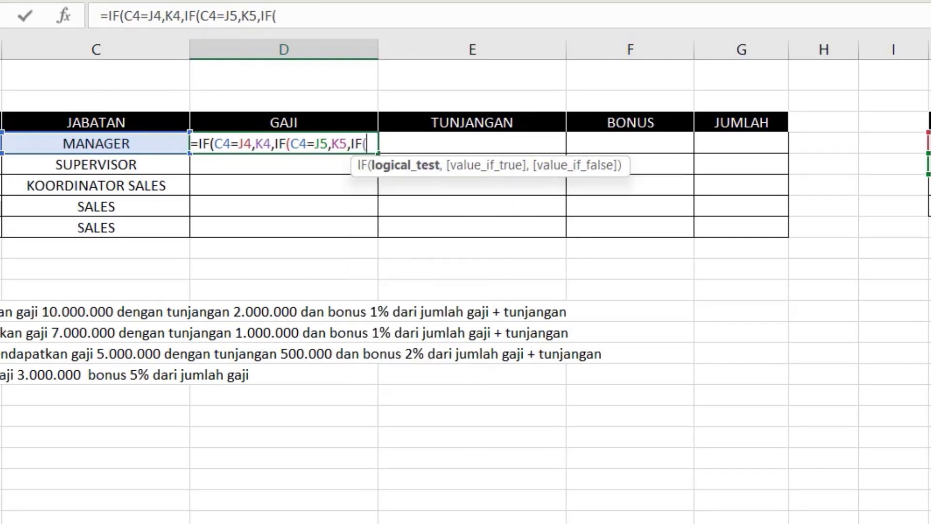
pyautogui.click(145, 145)
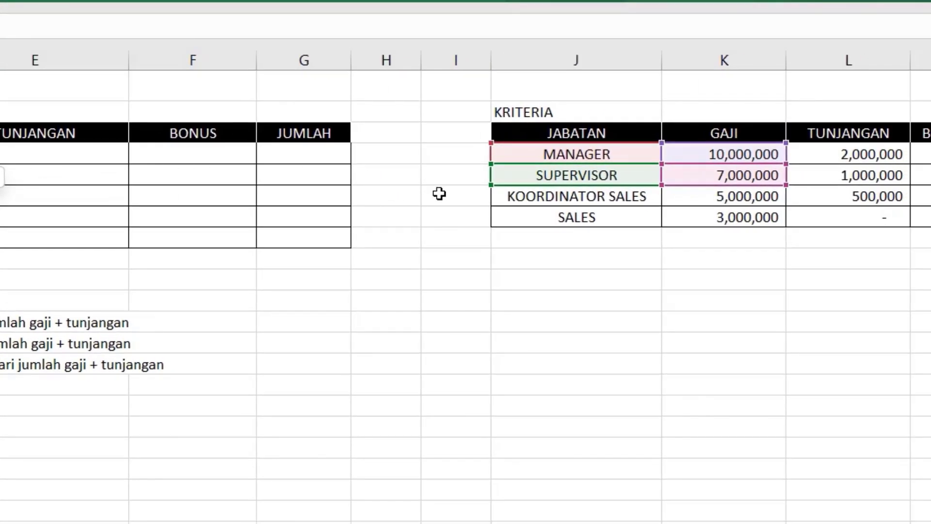
pyautogui.click(512, 197)
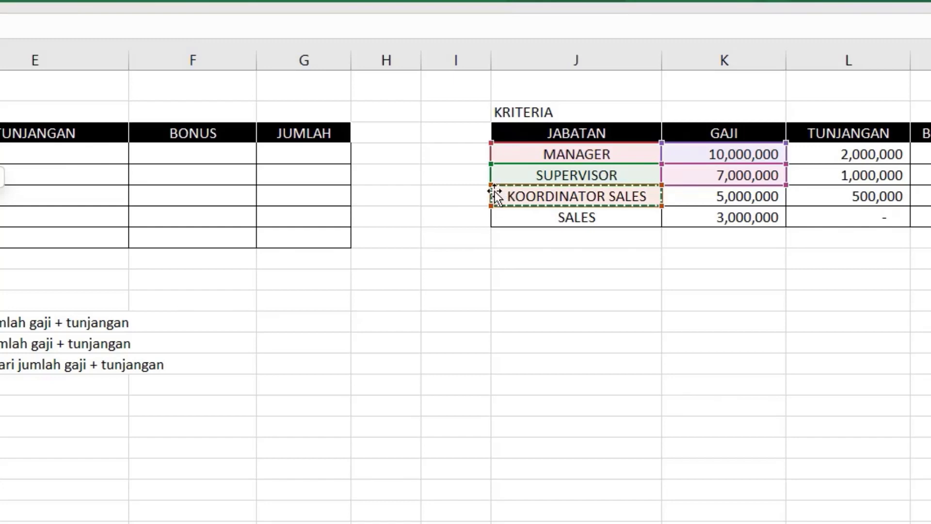
pyautogui.write(',')
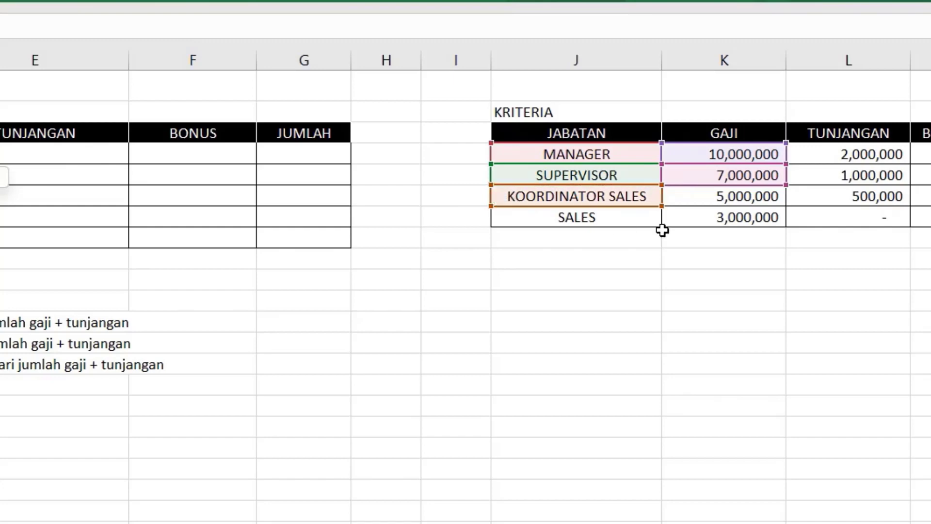
pyautogui.click(722, 199)
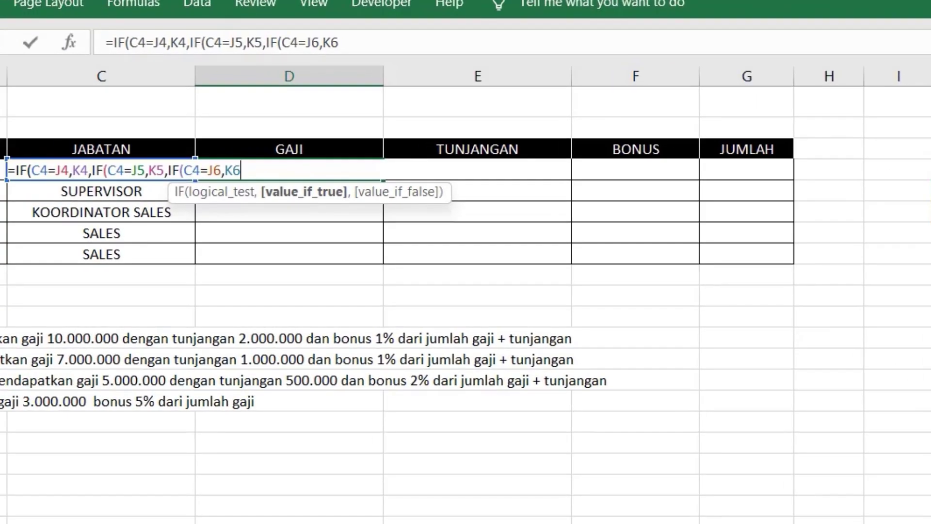
pyautogui.write(',')
pyautogui.click(823, 160)
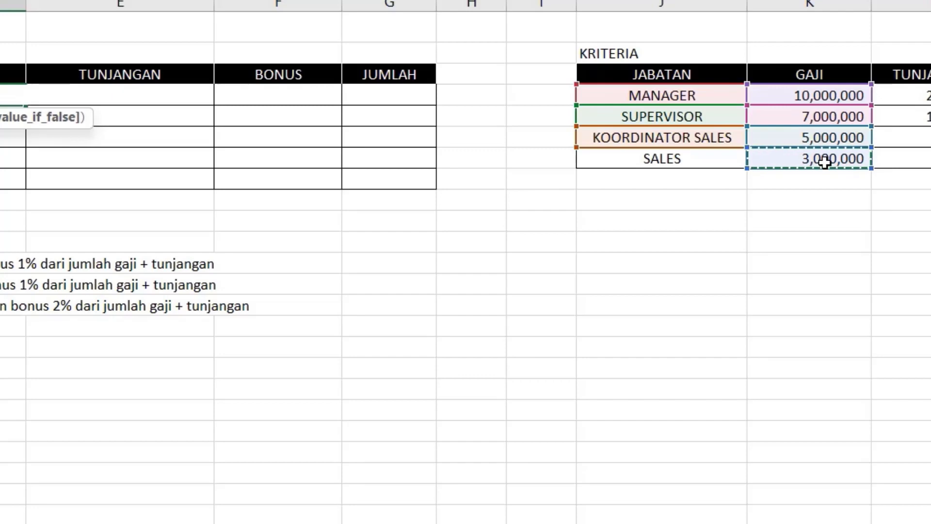
pyautogui.write(')')
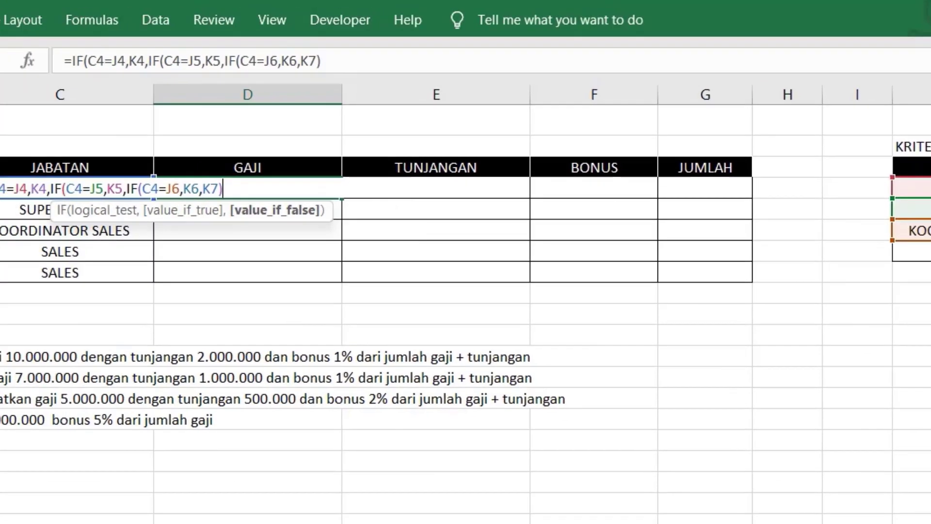
pyautogui.write('))')
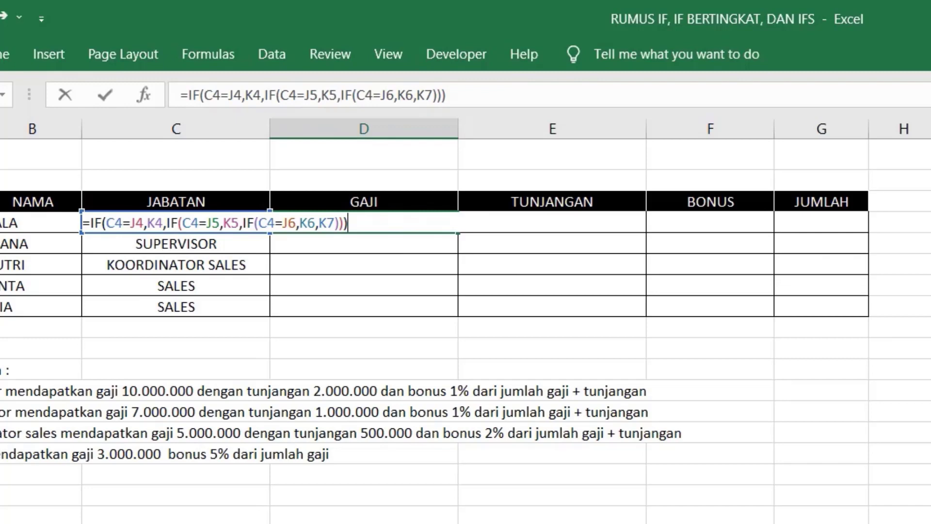
# Commit the nested GAJI formula in D4, then reopen it in the formula bar
pyautogui.press('Return')
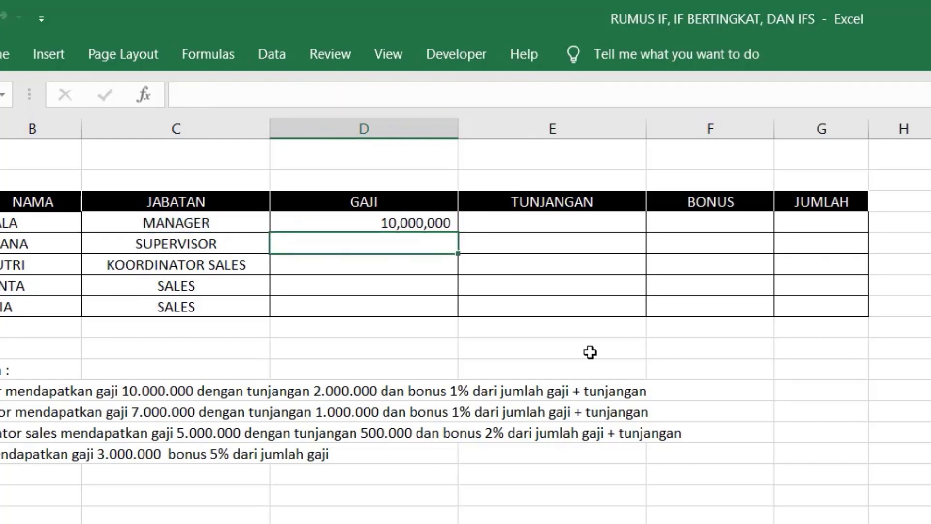
pyautogui.click(416, 223)
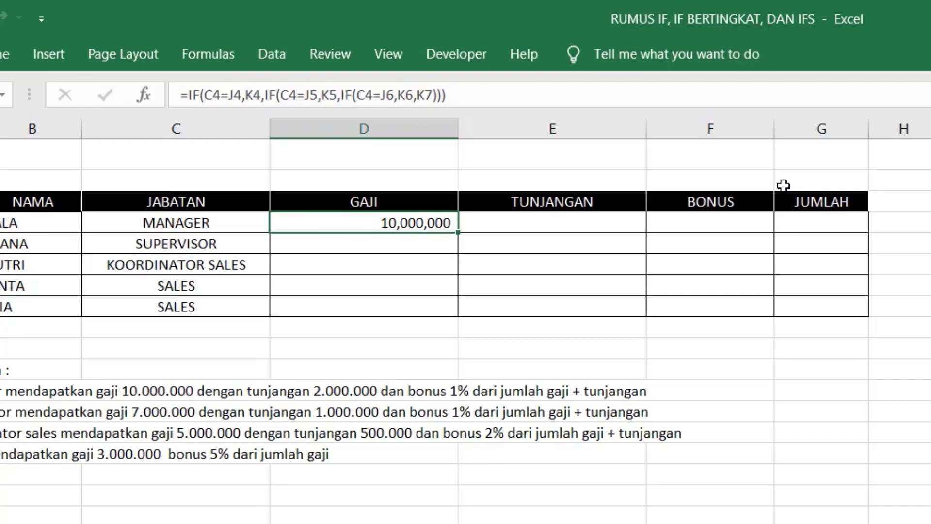
pyautogui.click(222, 95)
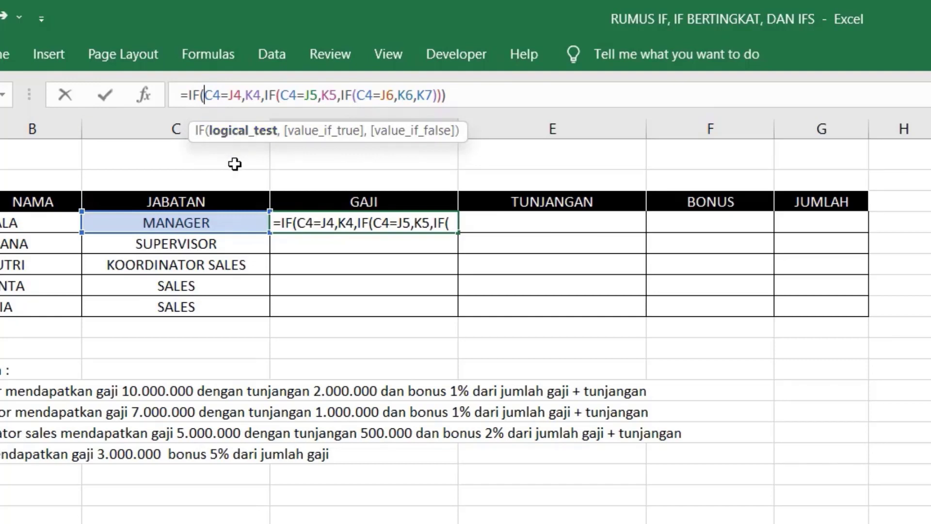
# Add $ before every C4 and before J4, J5 and J6 in the D4 formula
pyautogui.write('$')
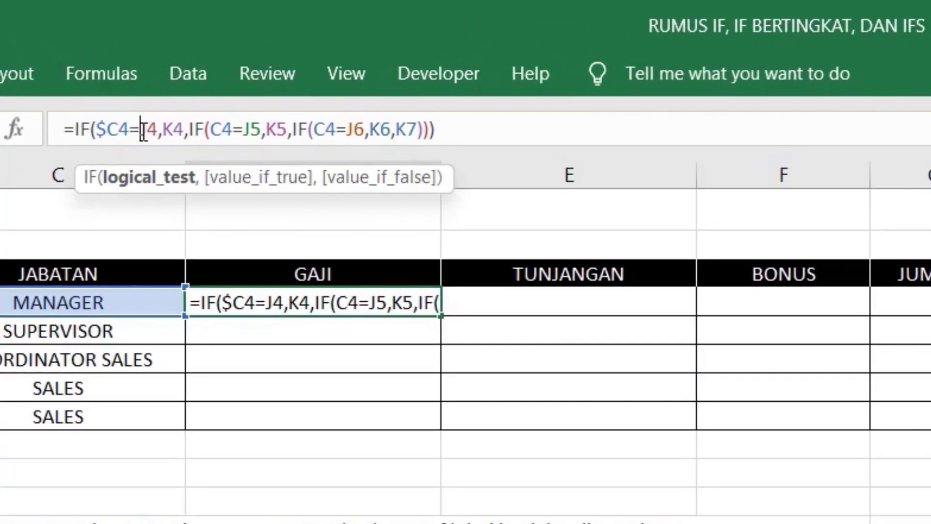
pyautogui.write('$')
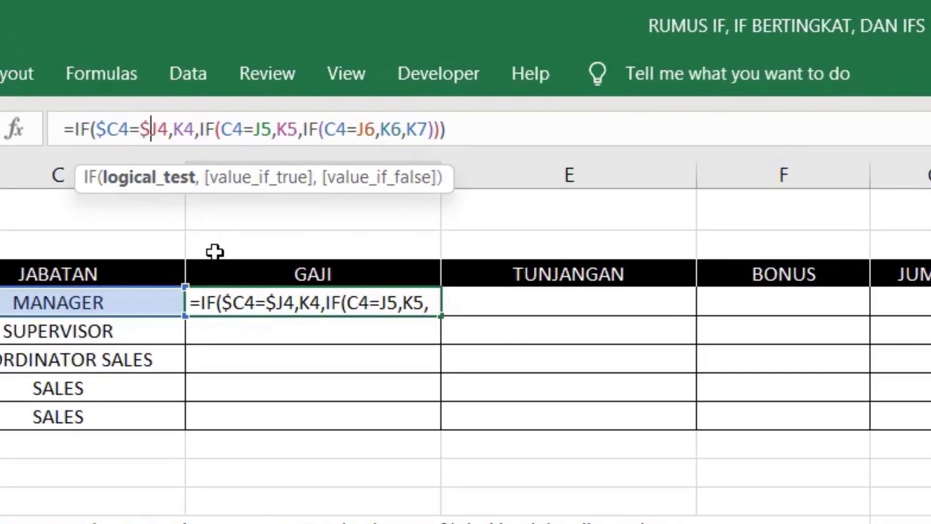
pyautogui.click(224, 130)
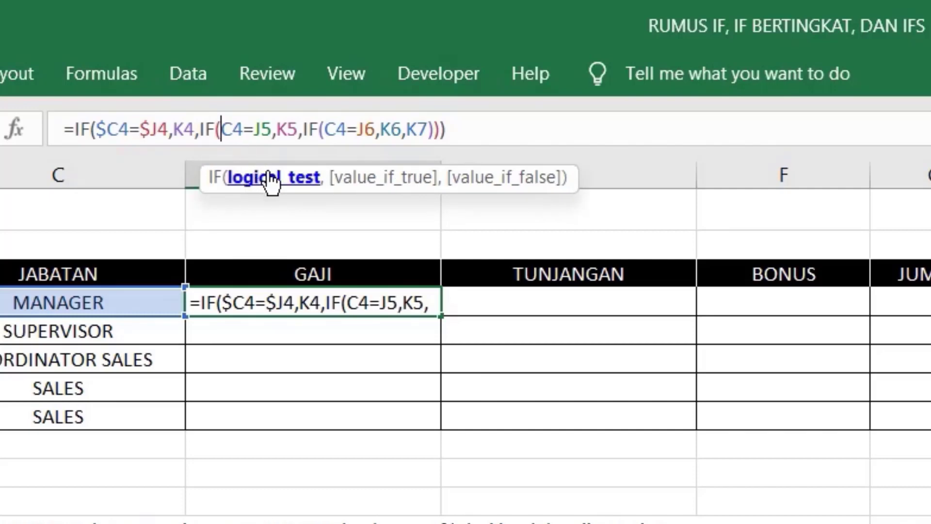
pyautogui.write('$')
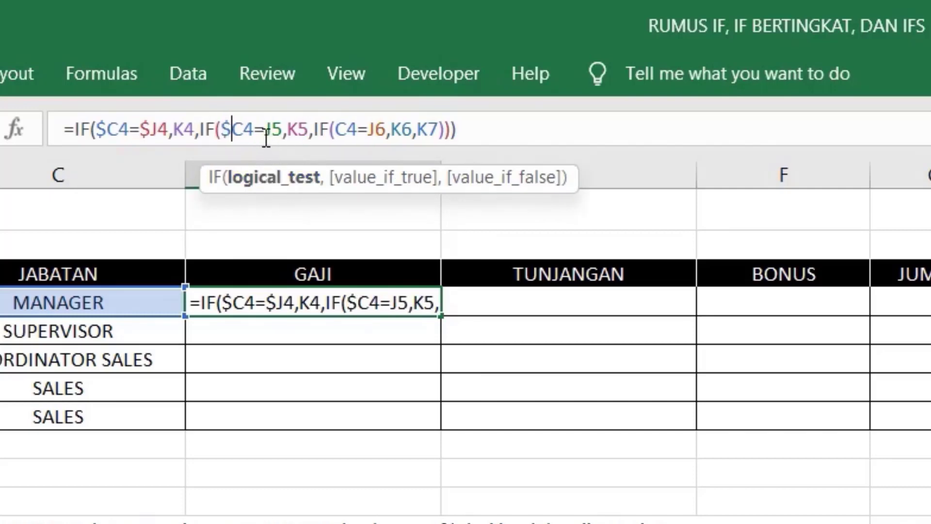
pyautogui.click(265, 144)
pyautogui.write('$')
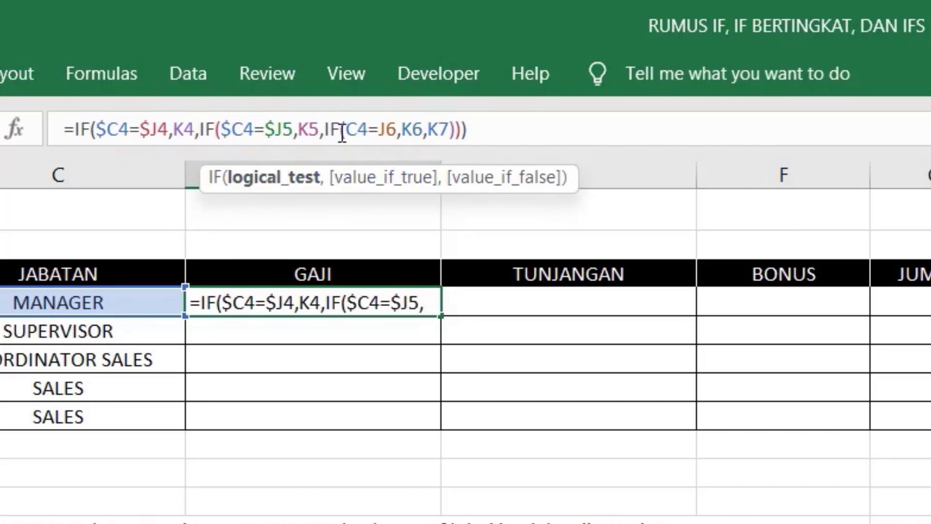
pyautogui.click(347, 131)
pyautogui.write('$')
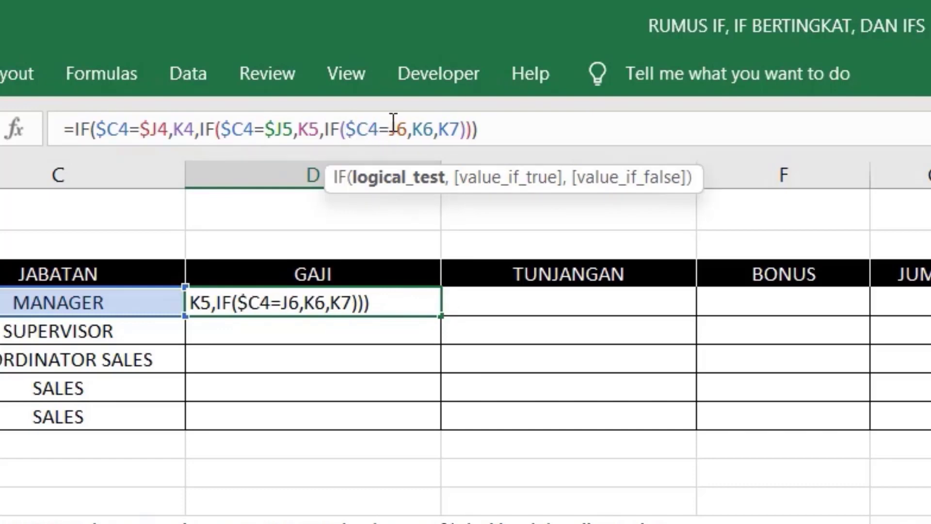
pyautogui.click(391, 129)
pyautogui.write('$')
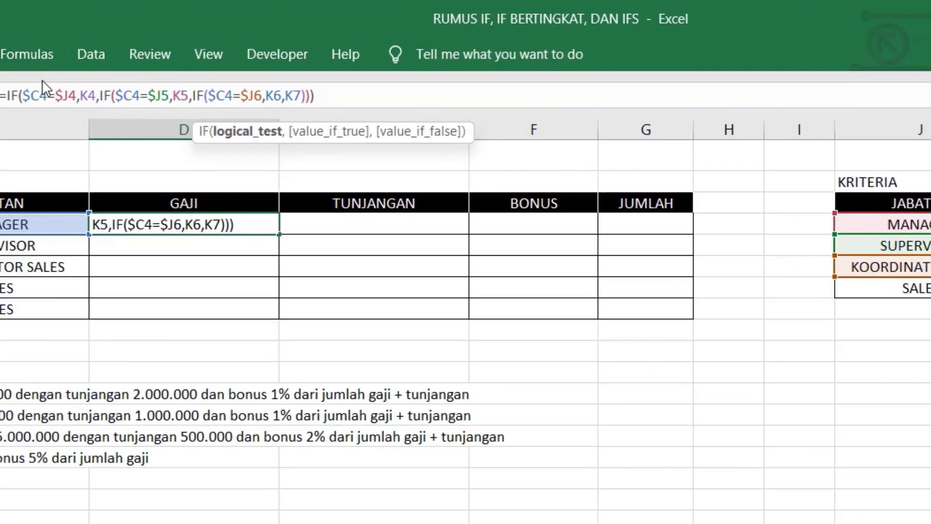
# Lock the rows as $J$4, K$4, $J$5 and K$5 in the D4 formula
pyautogui.click(78, 96)
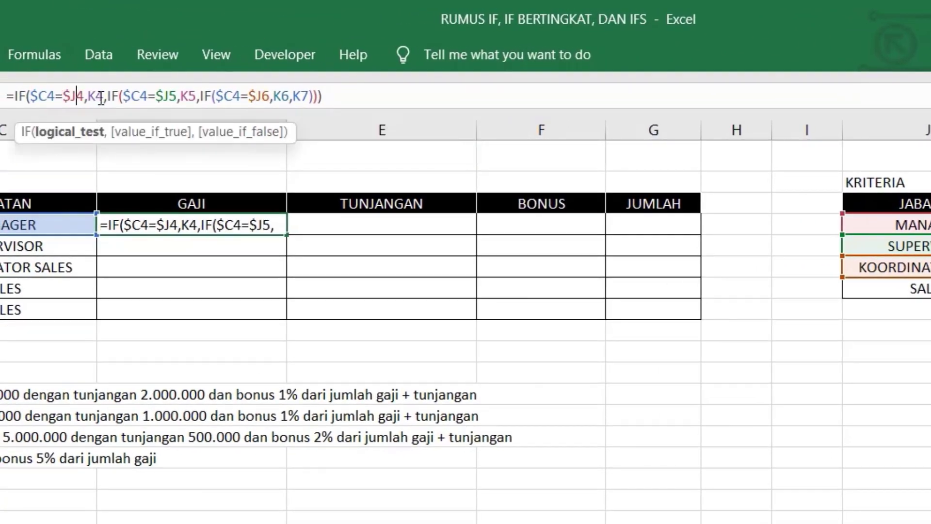
pyautogui.write('$')
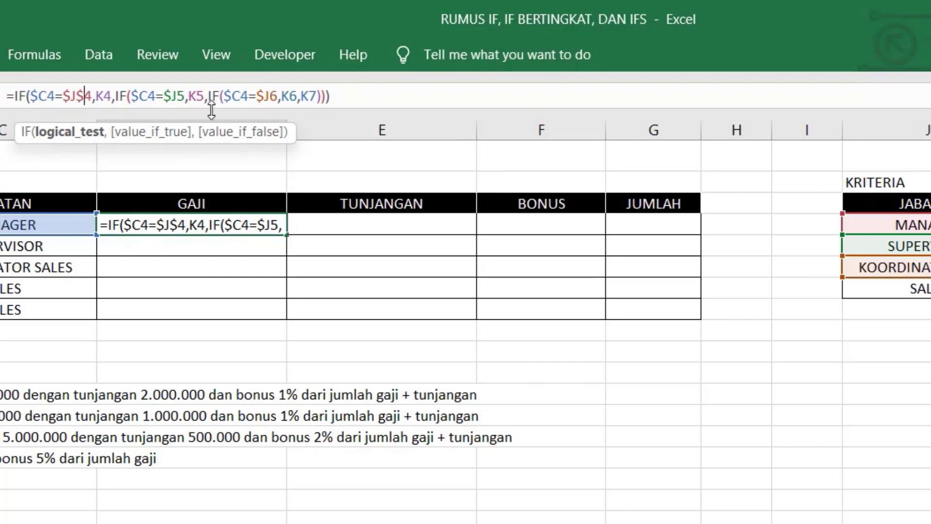
pyautogui.click(106, 96)
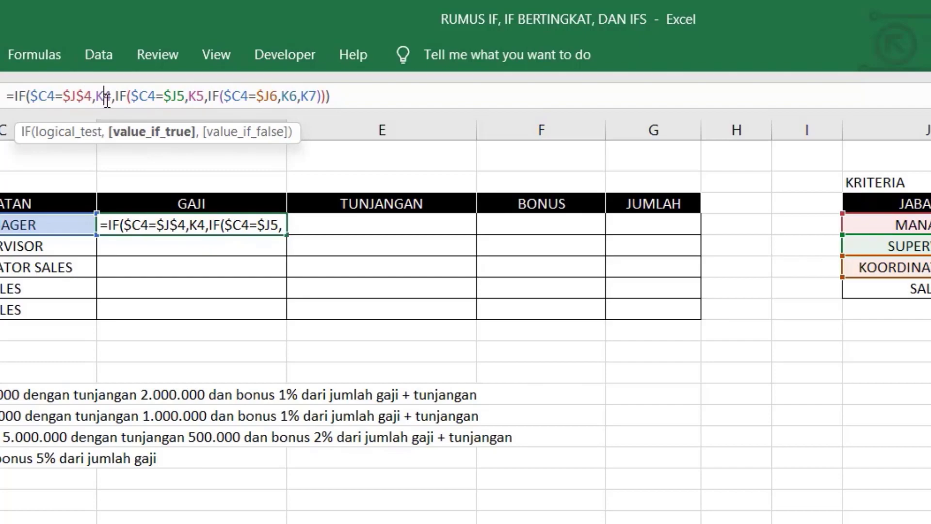
pyautogui.write('$')
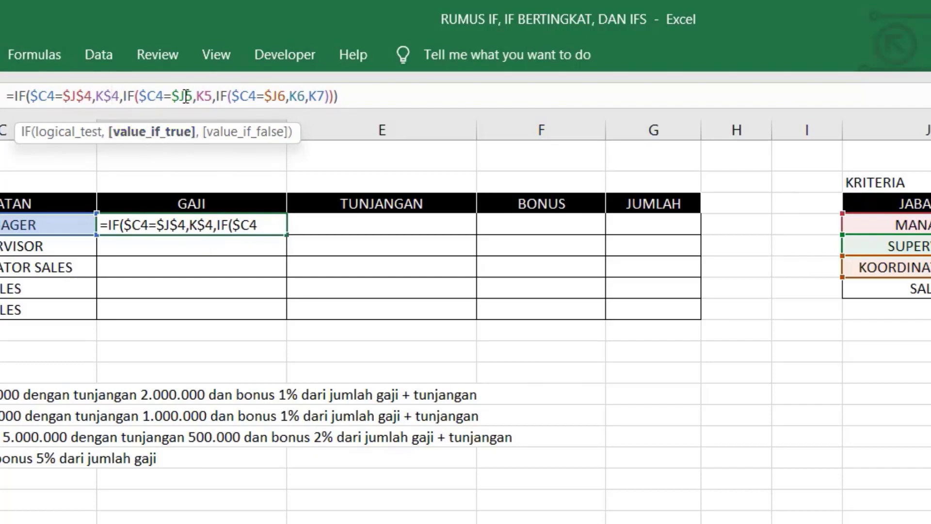
pyautogui.click(187, 96)
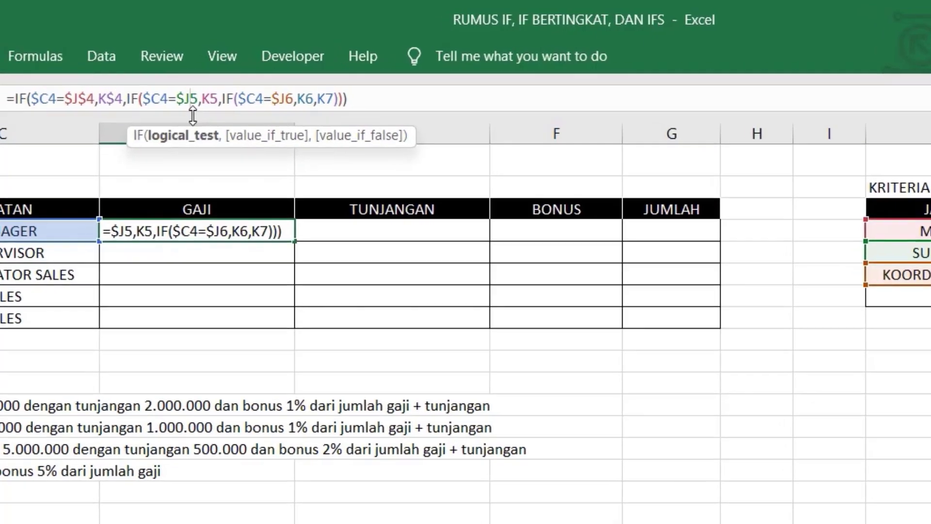
pyautogui.write('$')
pyautogui.click(273, 127)
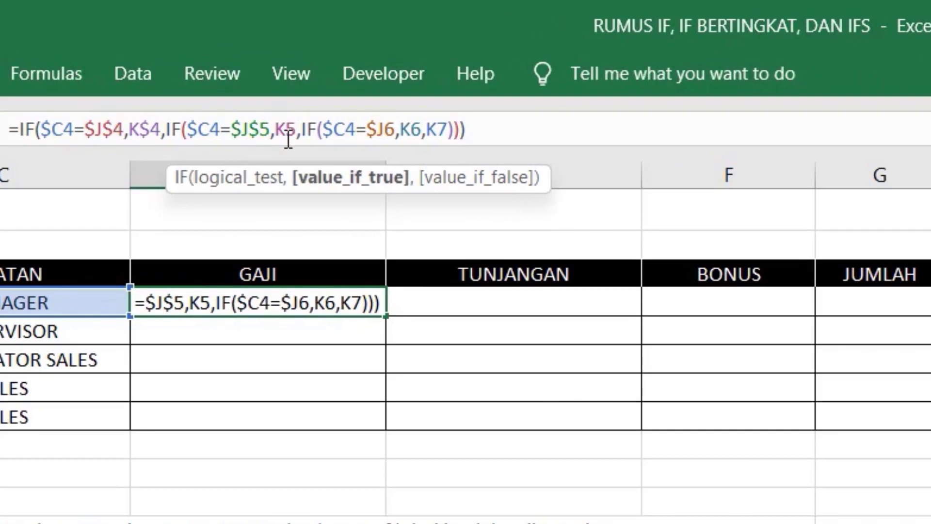
pyautogui.write('$')
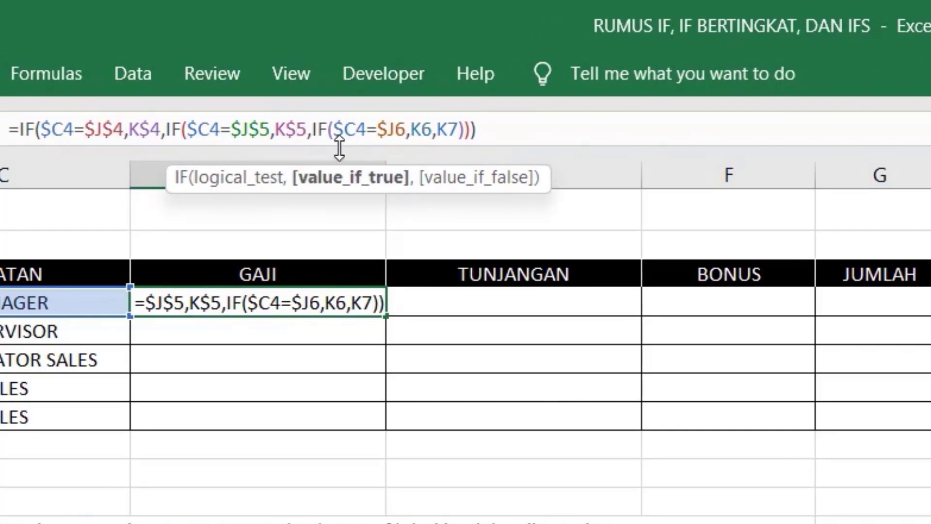
# Lock $J$6, K$6 and K$7, then confirm D4 showing 10,000,000
pyautogui.click(396, 129)
pyautogui.write('$')
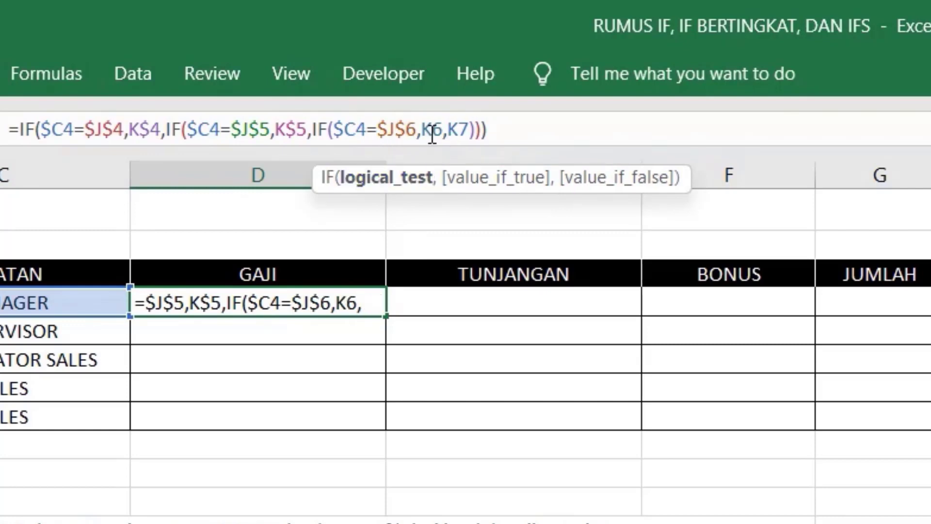
pyautogui.click(432, 129)
pyautogui.write('$')
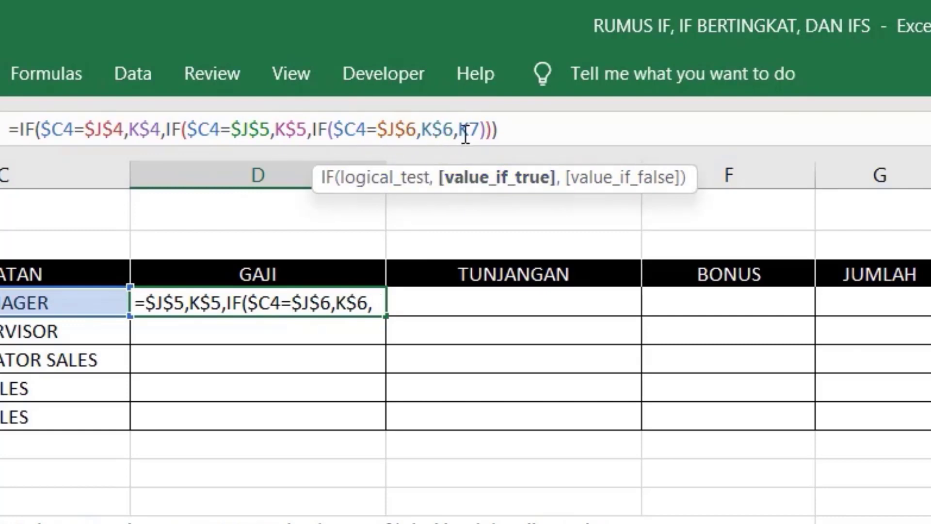
pyautogui.click(466, 131)
pyautogui.write('$')
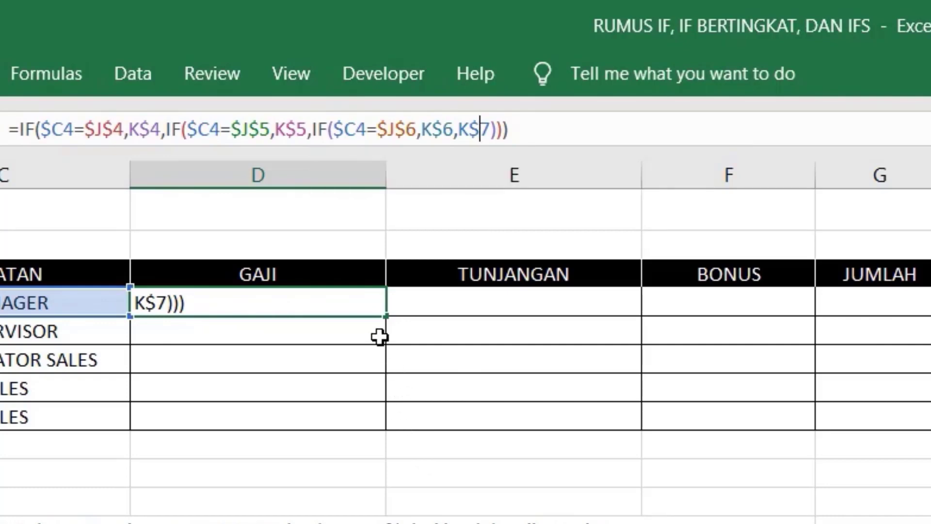
pyautogui.press('Return')
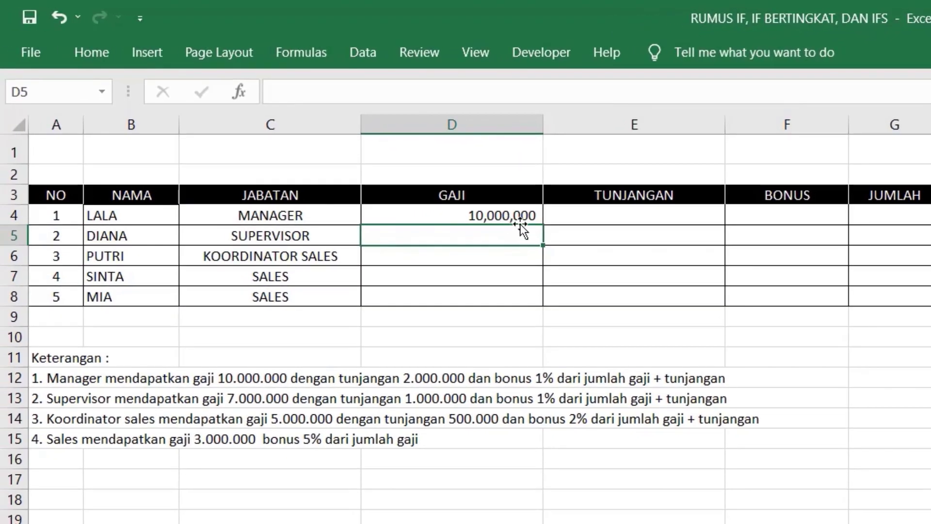
# Copy D4's formula down to D8, then across into the TUNJANGAN and BONUS columns
pyautogui.click(519, 218)
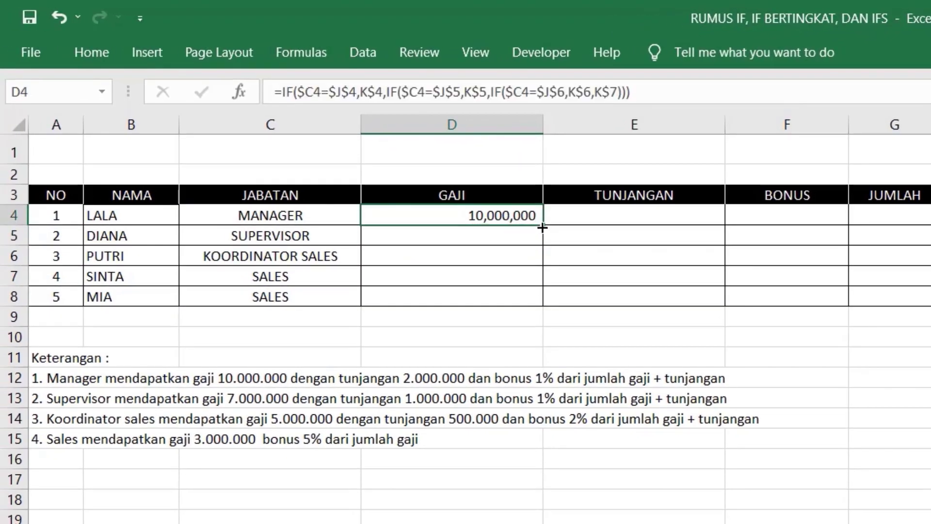
pyautogui.moveTo(543, 224); pyautogui.dragTo(527, 302)
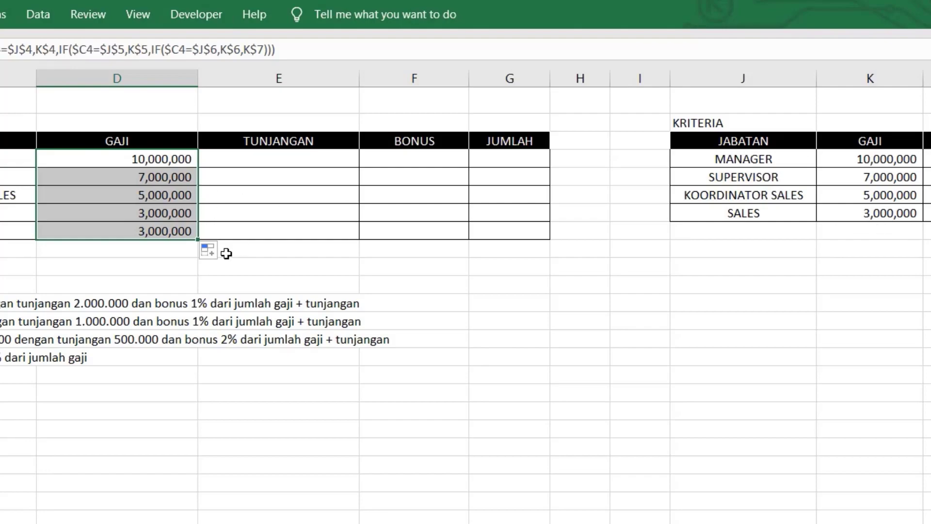
pyautogui.hotkey('shift', 'Right')
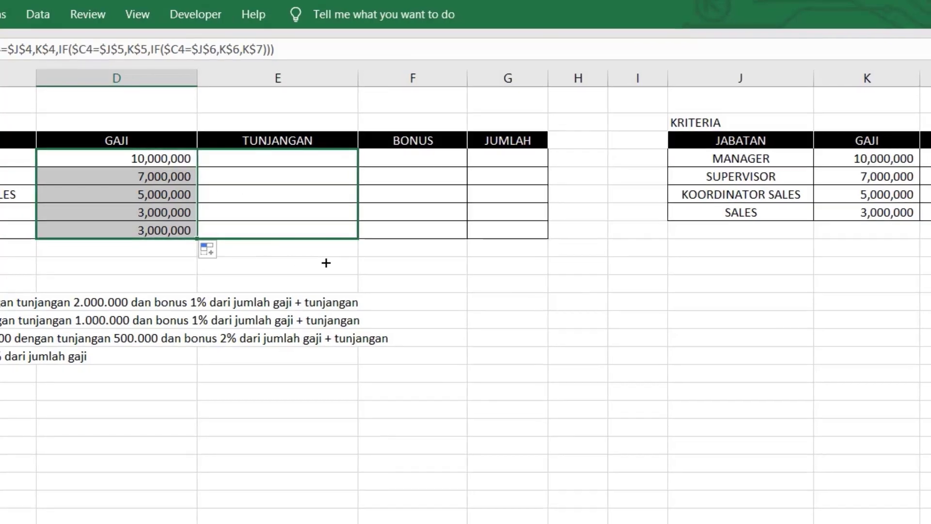
pyautogui.hotkey('ctrl', 'r')
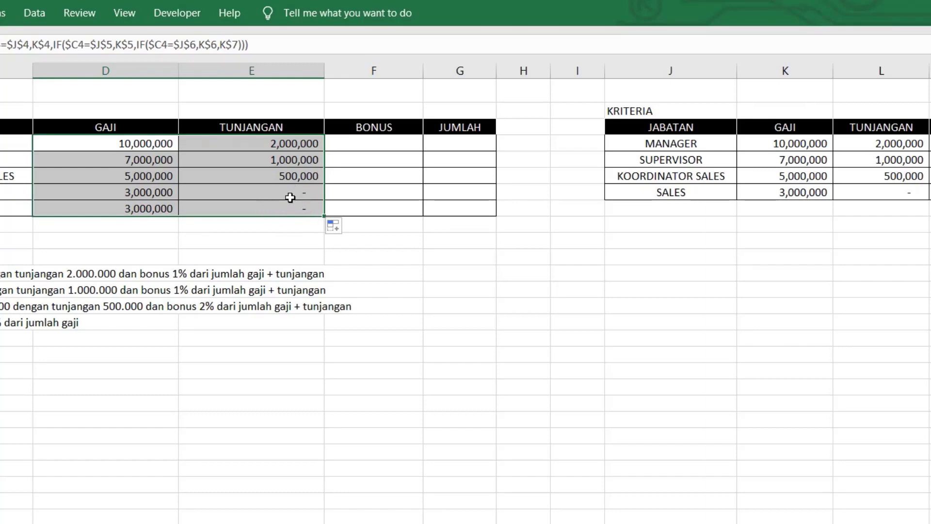
pyautogui.moveTo(308, 143)
pyautogui.mouseDown()
pyautogui.moveTo(298, 208)
pyautogui.moveTo(408, 213)
pyautogui.mouseUp()
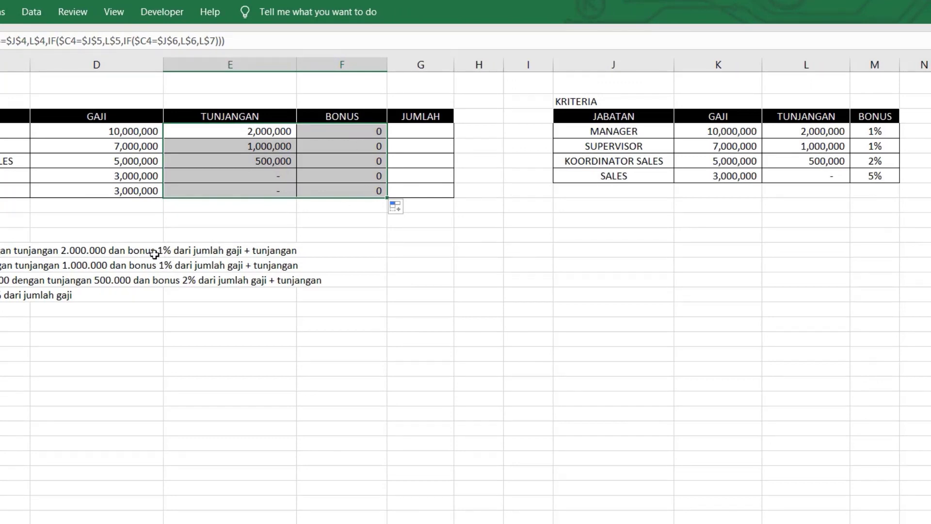
# Append *(D4+E4) to F4's bonus formula and copy it down to F8
pyautogui.click(369, 127)
pyautogui.click(280, 39)
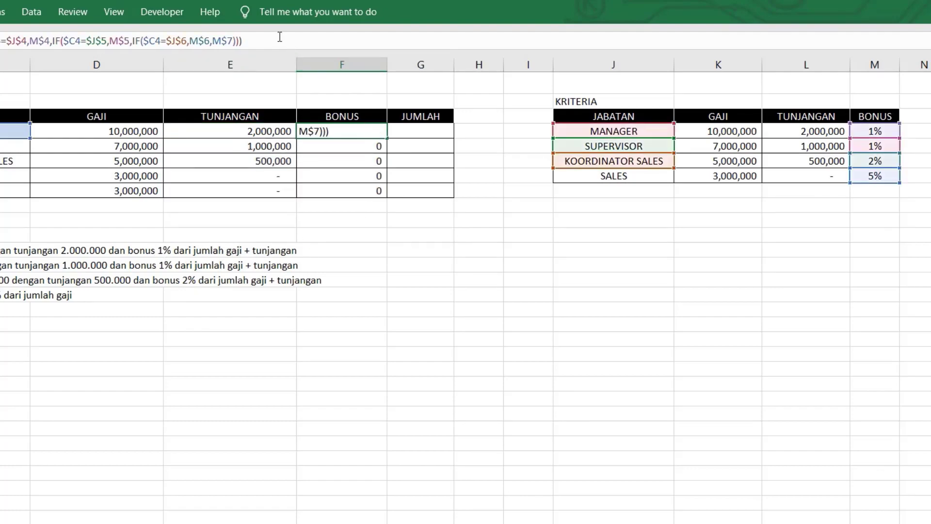
pyautogui.write('*')
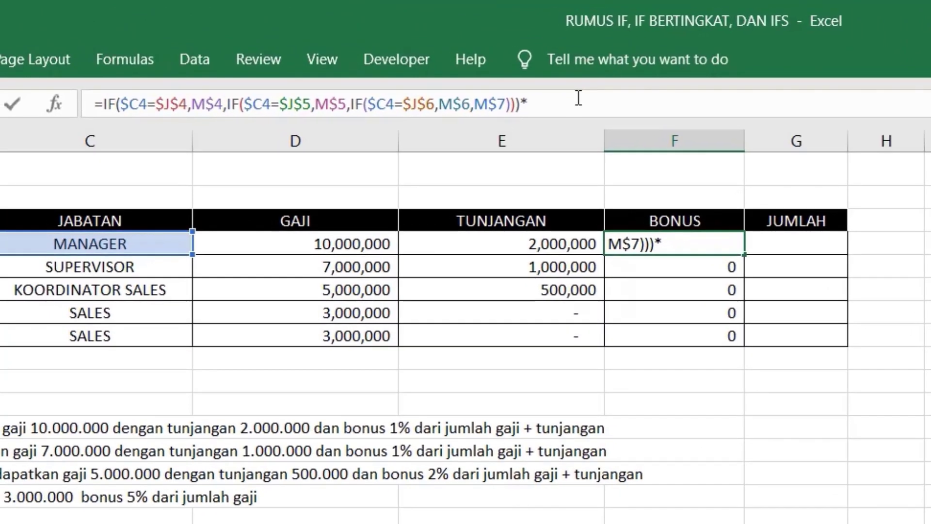
pyautogui.click(348, 245)
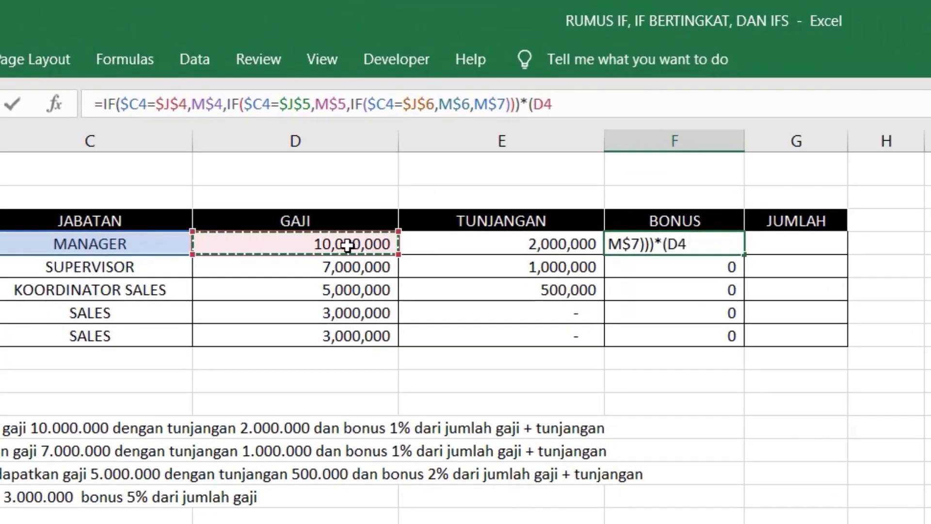
pyautogui.write('+')
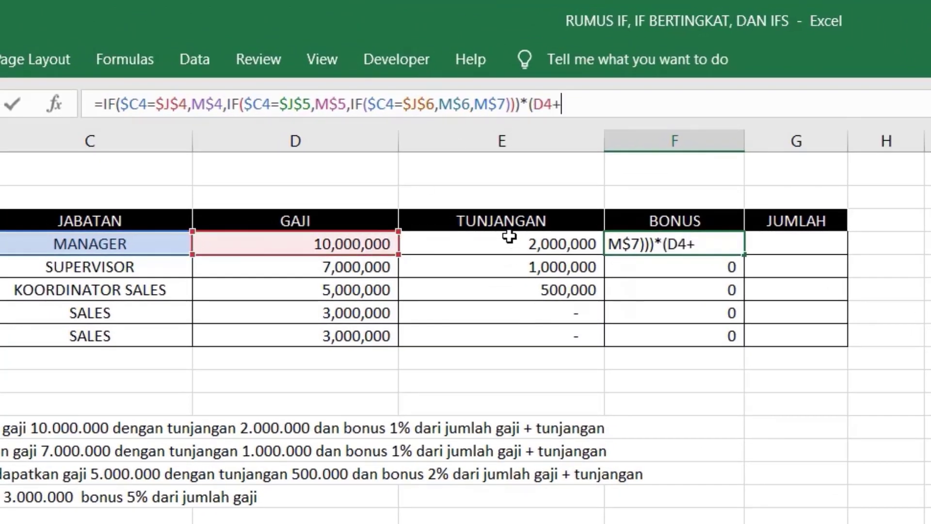
pyautogui.click(508, 236)
pyautogui.write(')')
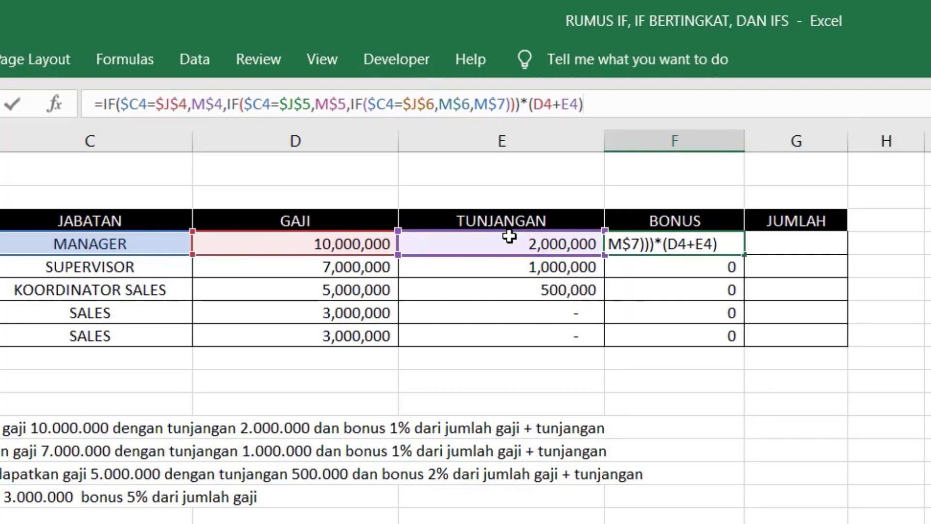
pyautogui.press('Return')
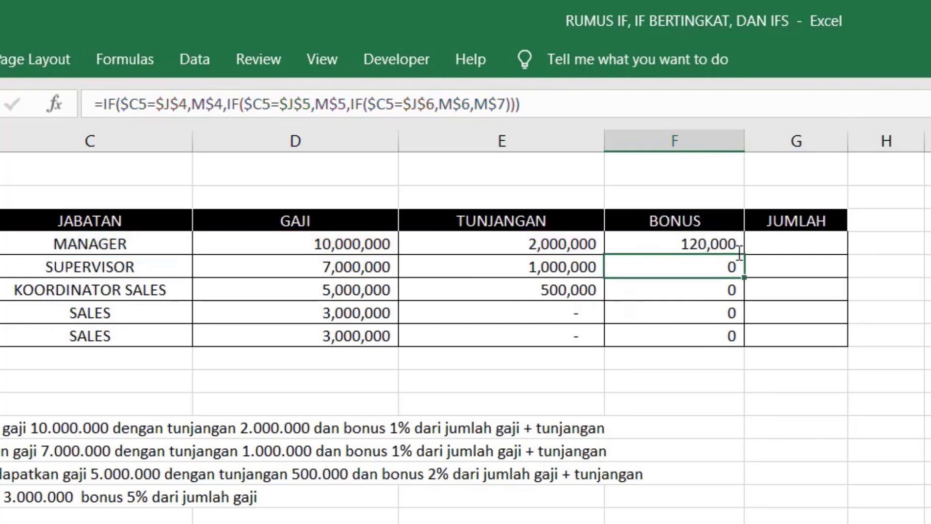
pyautogui.click(735, 242)
pyautogui.moveTo(735, 291); pyautogui.dragTo(739, 343)
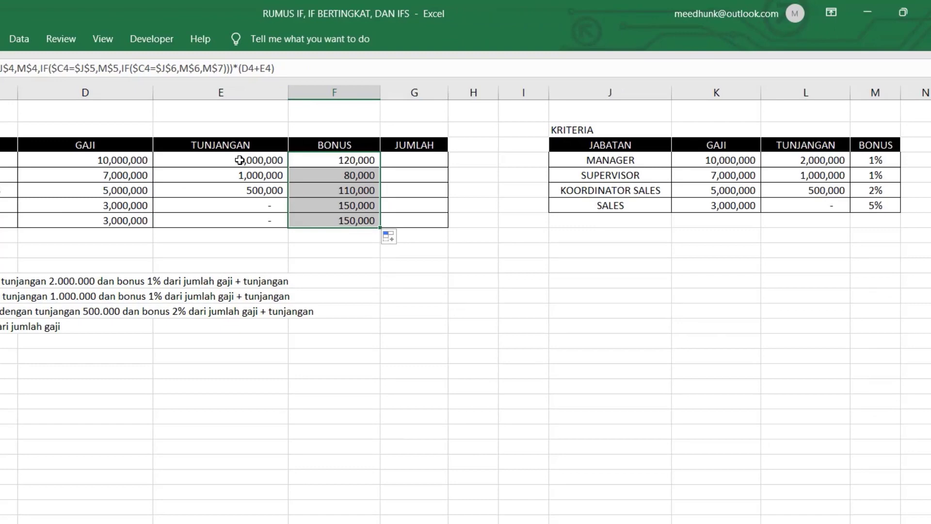
# Enter =SUM(D4:F4) in G4 and fill the totals down to G8
pyautogui.click(361, 213)
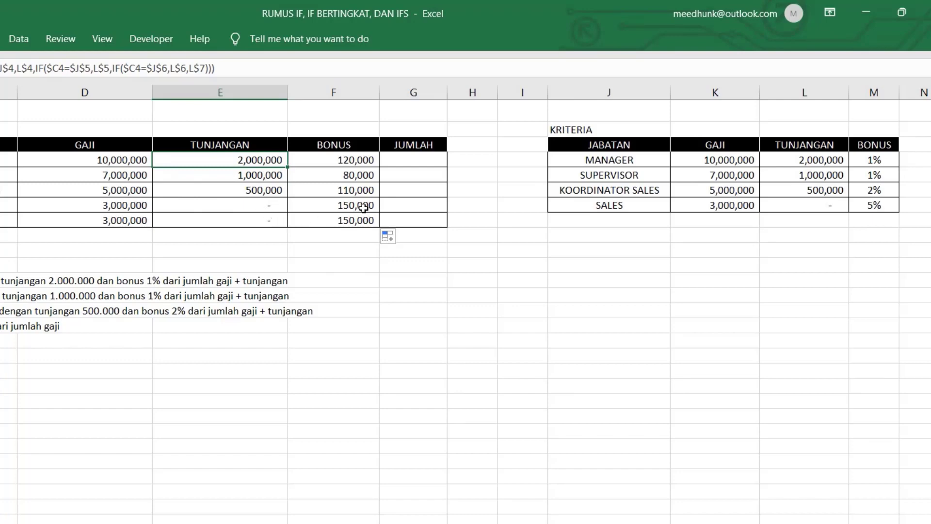
pyautogui.click(420, 162)
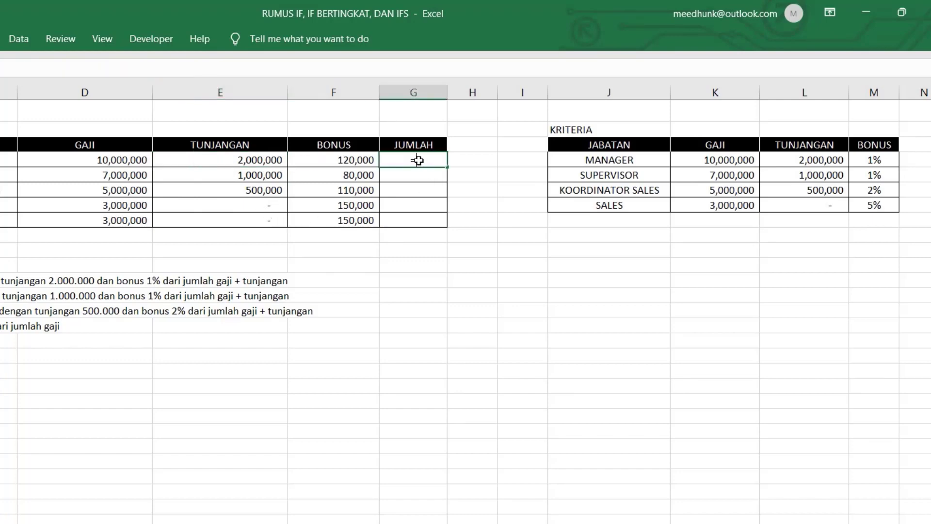
pyautogui.write('=SUM(')
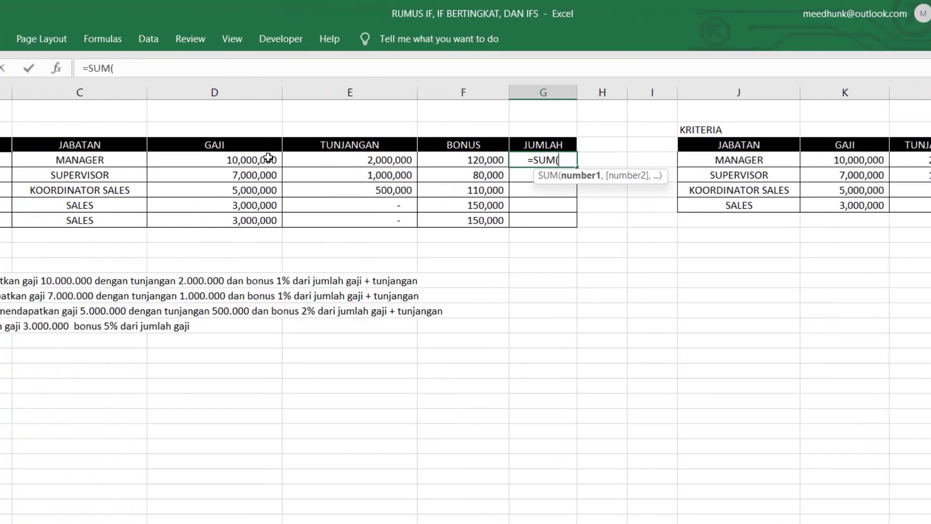
pyautogui.moveTo(358, 160); pyautogui.dragTo(536, 157)
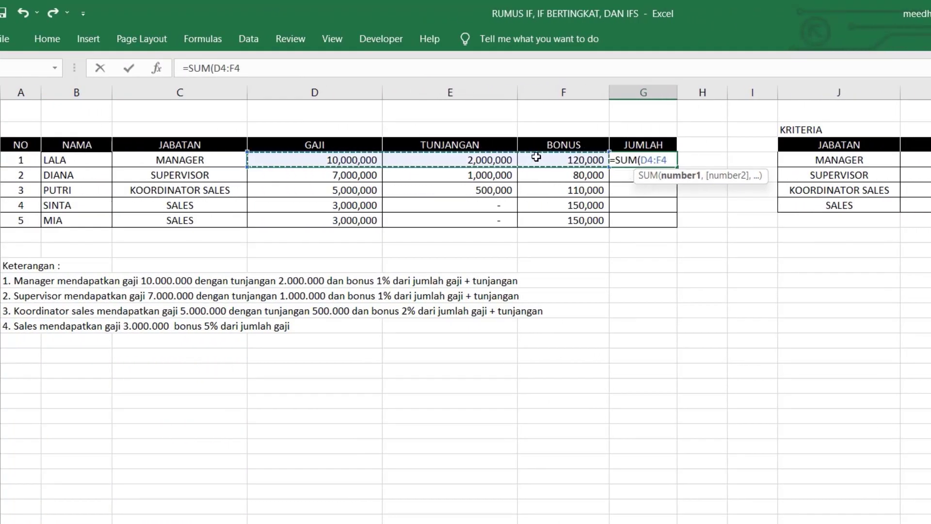
pyautogui.write(')')
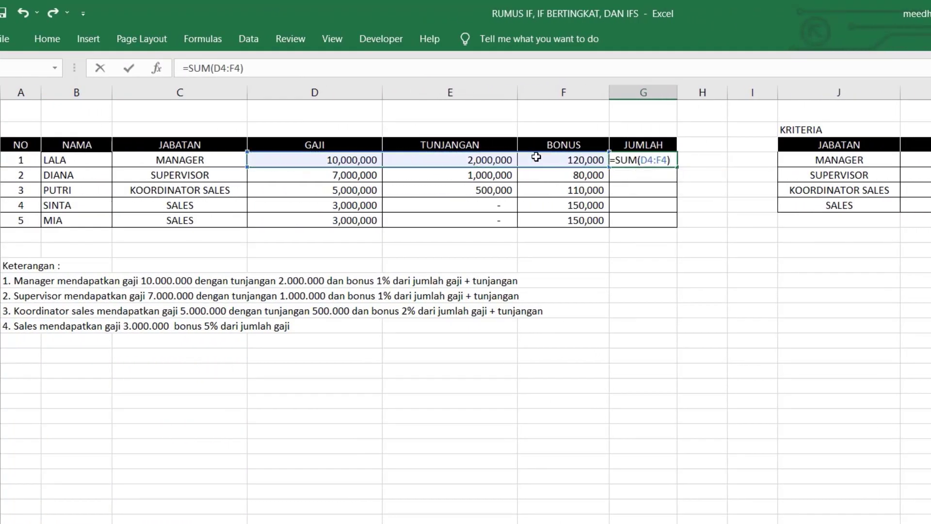
pyautogui.press('Return')
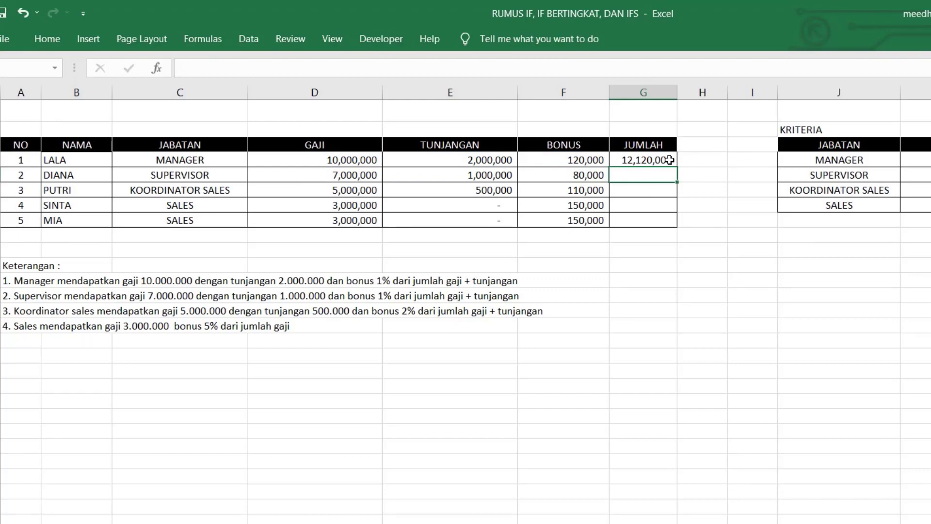
pyautogui.click(670, 160)
pyautogui.moveTo(677, 167); pyautogui.dragTo(669, 228)
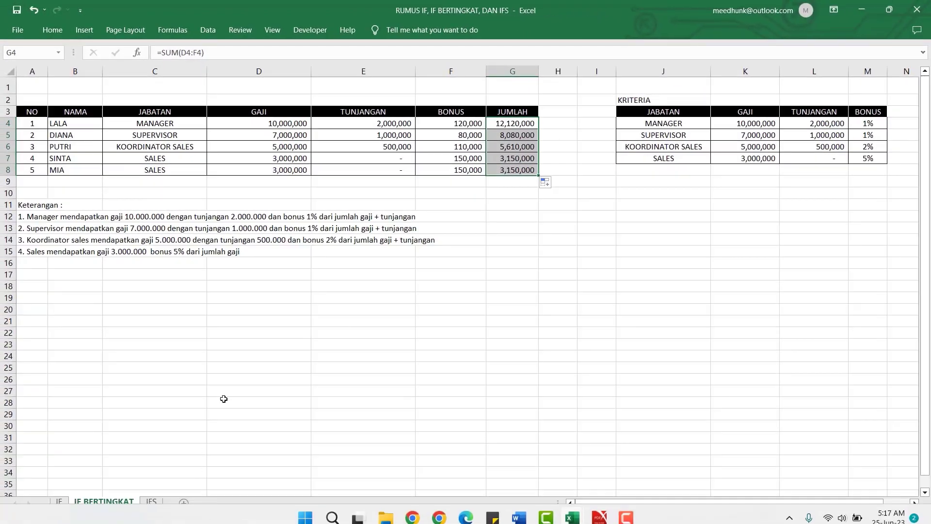
pyautogui.click(224, 399)
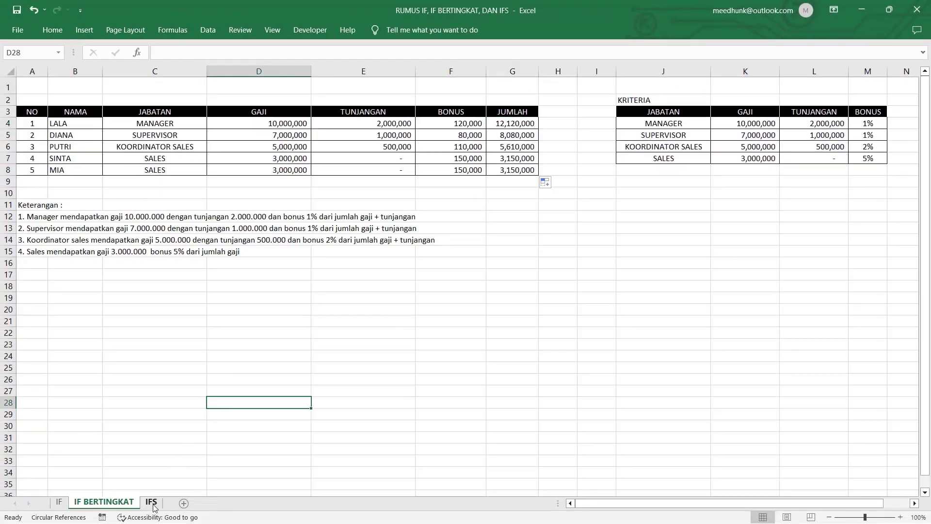
# On the IFS sheet, start D4's =IFS formula with the MANAGER and SUPERVISOR conditions from KRITERIA
pyautogui.click(151, 503)
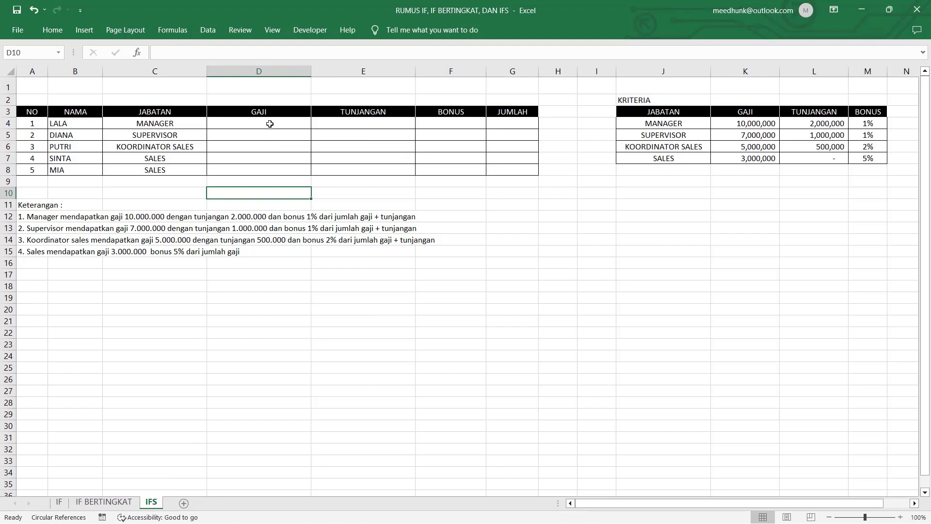
pyautogui.click(270, 124)
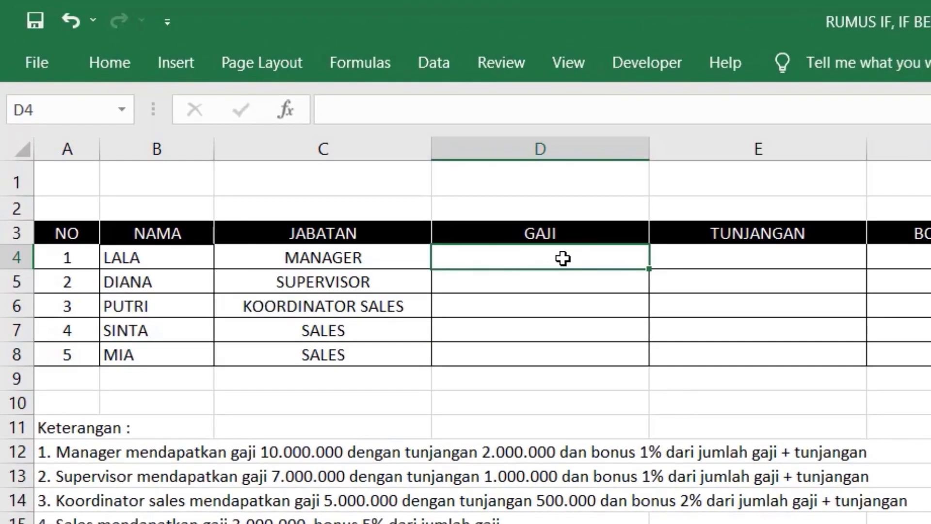
pyautogui.write('=IFS')
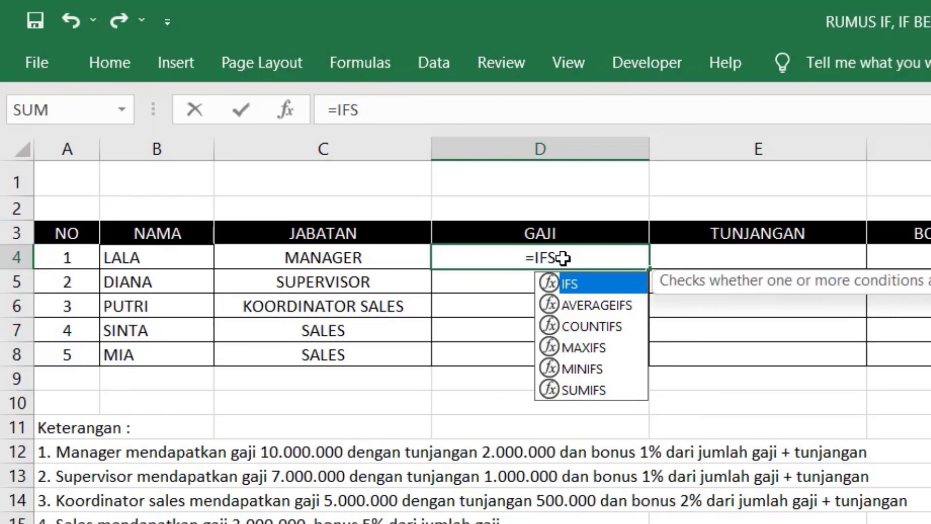
pyautogui.write('(')
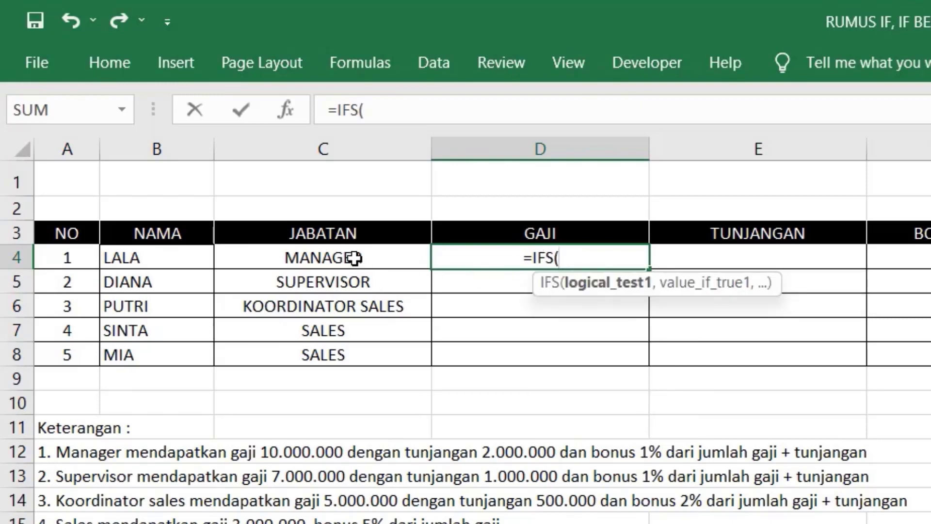
pyautogui.click(355, 257)
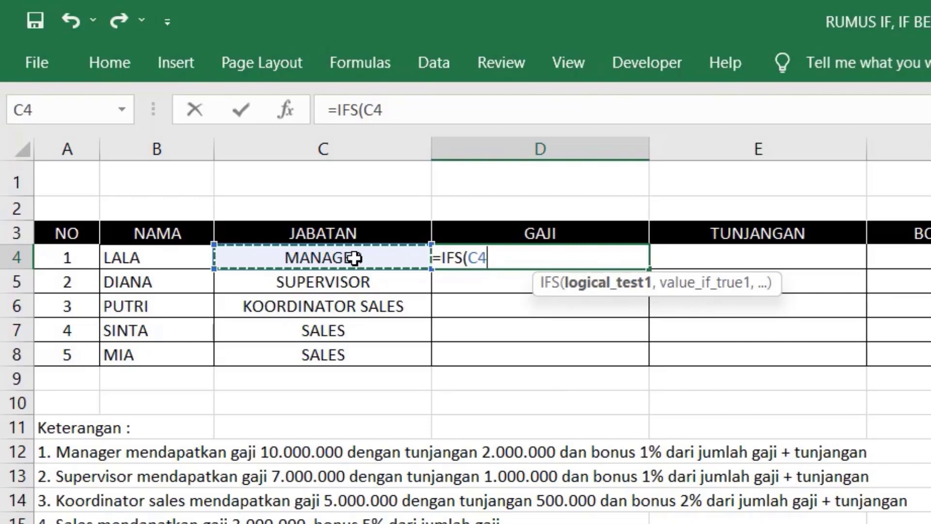
pyautogui.write('=')
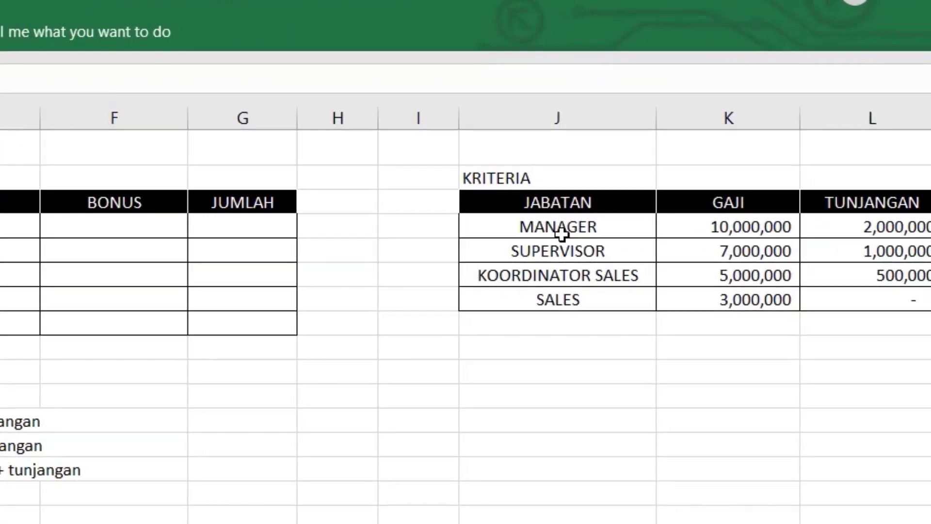
pyautogui.click(652, 231)
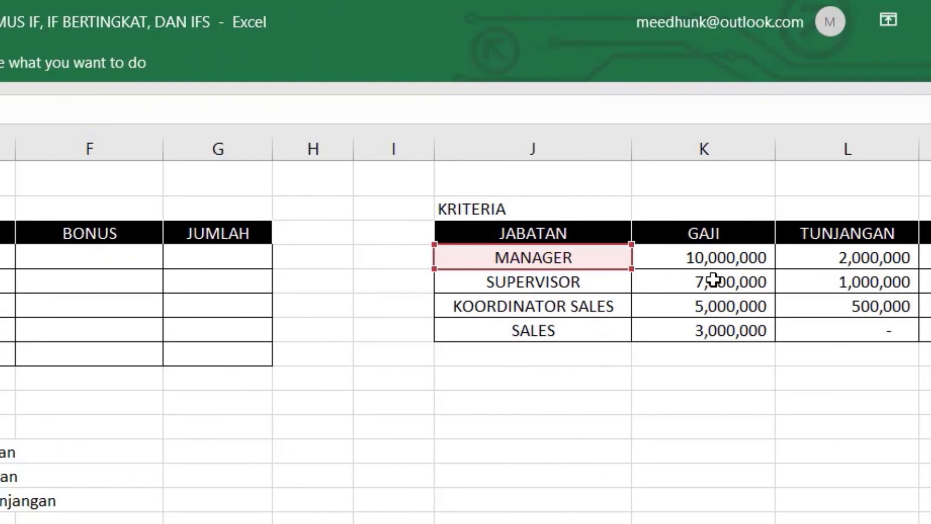
pyautogui.click(721, 257)
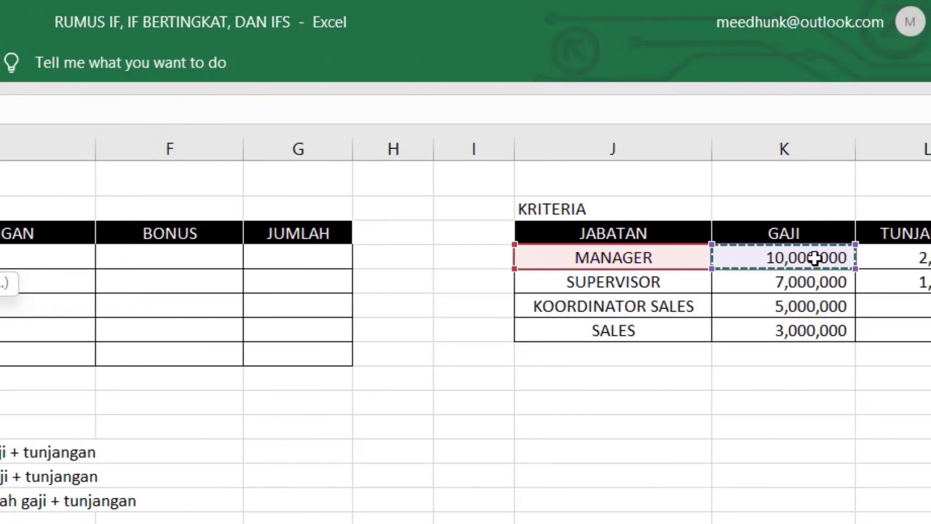
pyautogui.write(',')
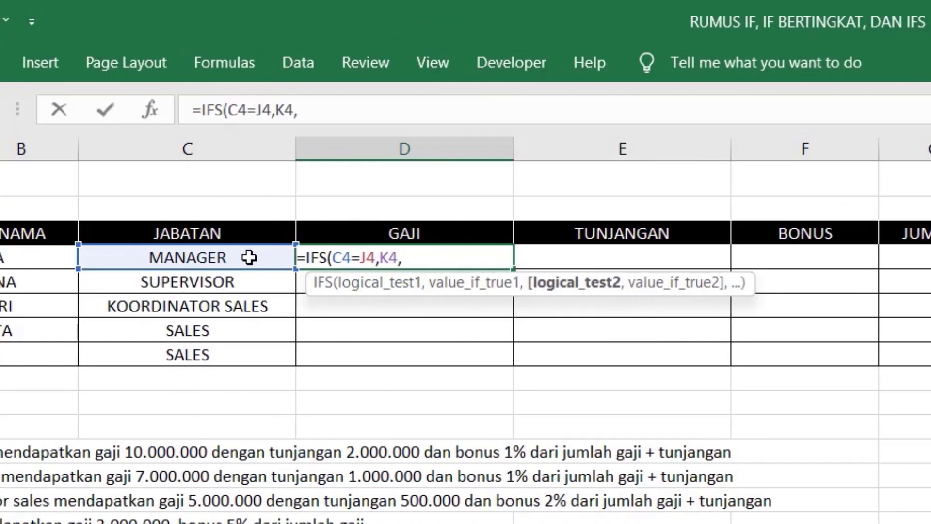
pyautogui.click(244, 257)
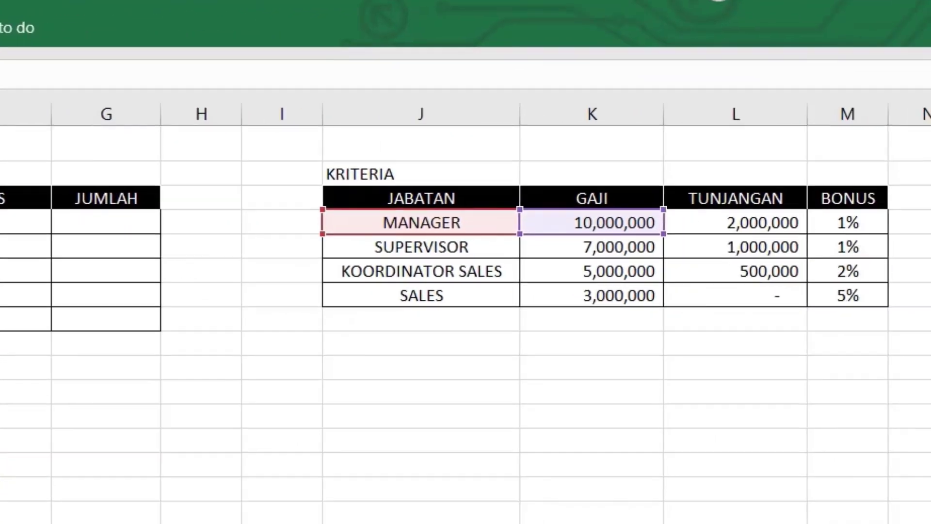
pyautogui.click(328, 244)
pyautogui.write(',')
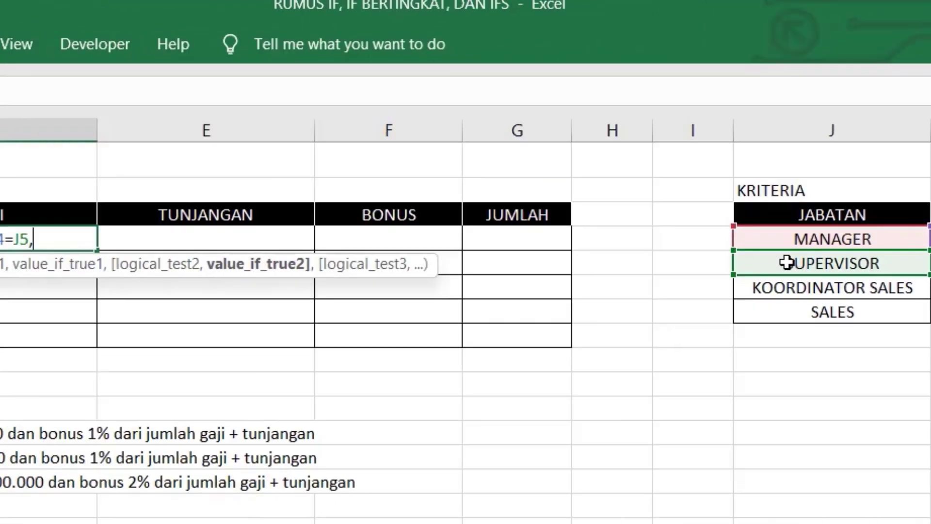
pyautogui.click(517, 245)
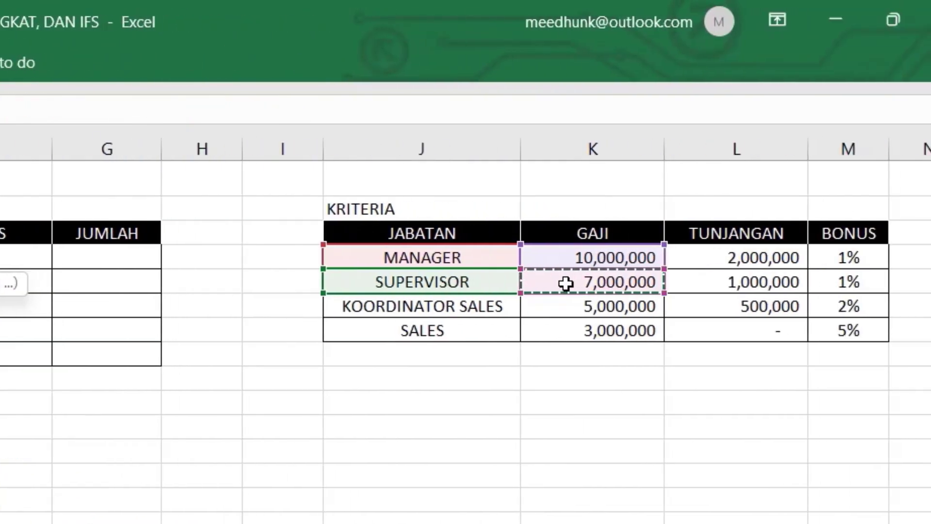
# Add the KOORDINATOR SALES and SALES conditions, close the IFS formula and commit it
pyautogui.write(',')
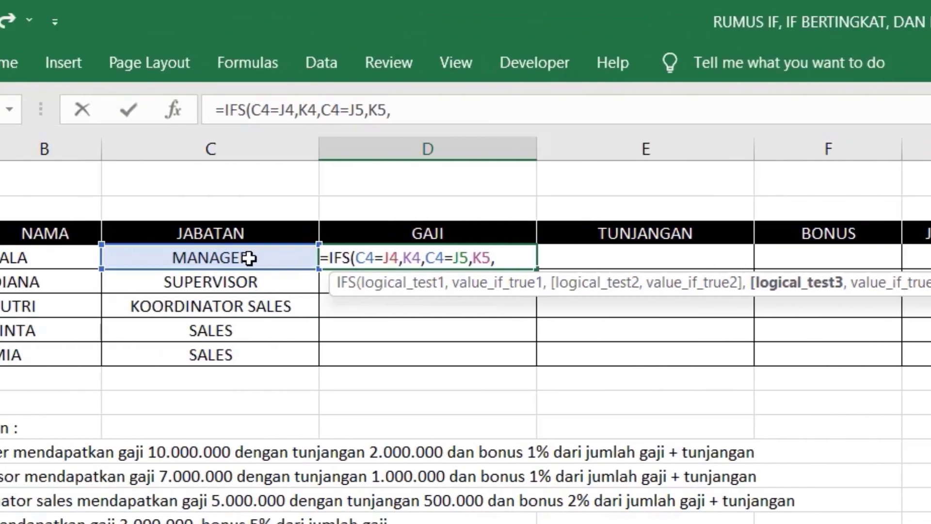
pyautogui.click(256, 258)
pyautogui.write('=')
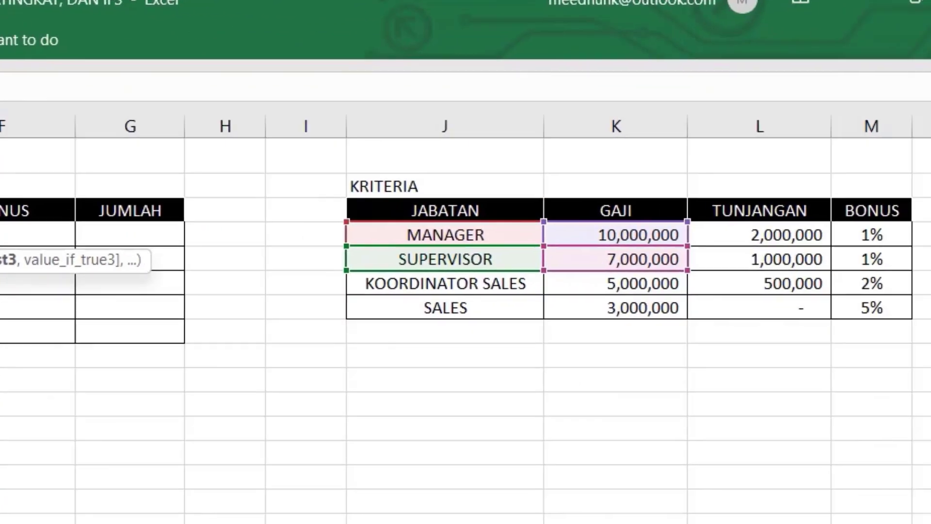
pyautogui.click(320, 282)
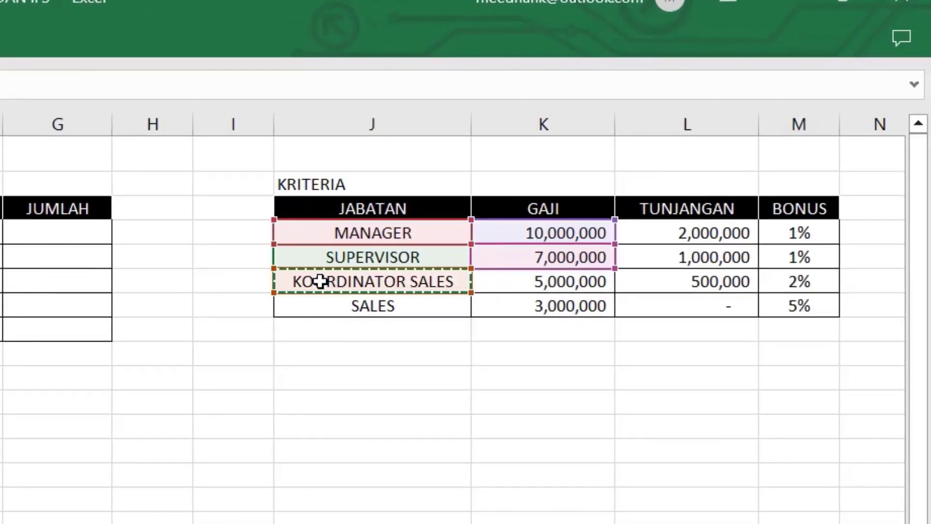
pyautogui.write(',')
pyautogui.click(543, 279)
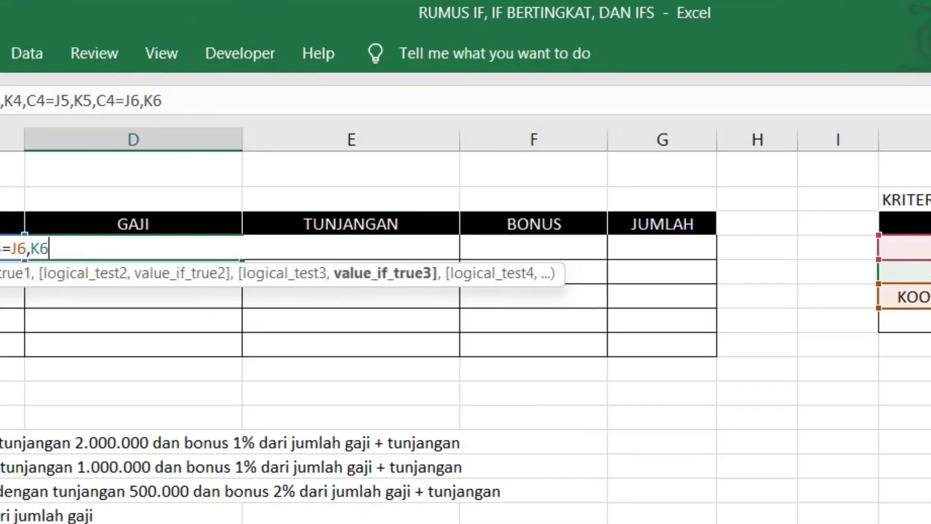
pyautogui.write(',')
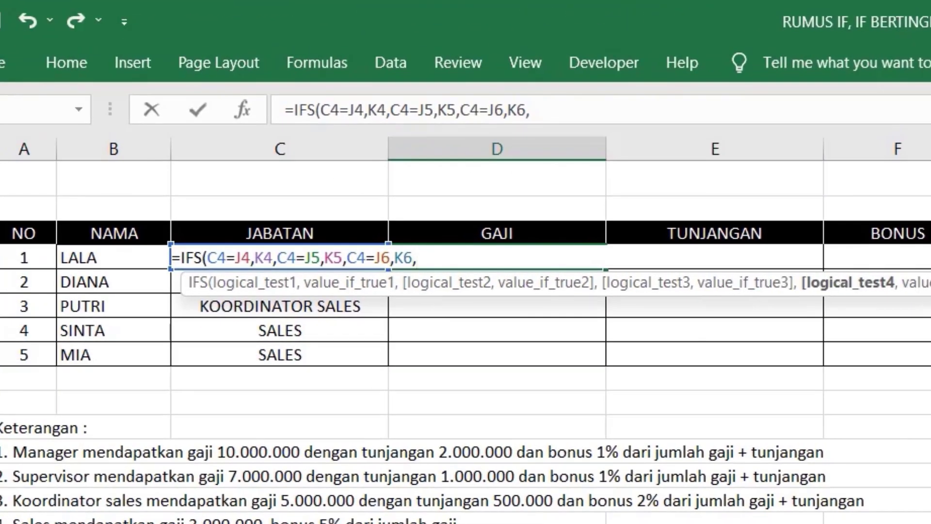
pyautogui.write('C4')
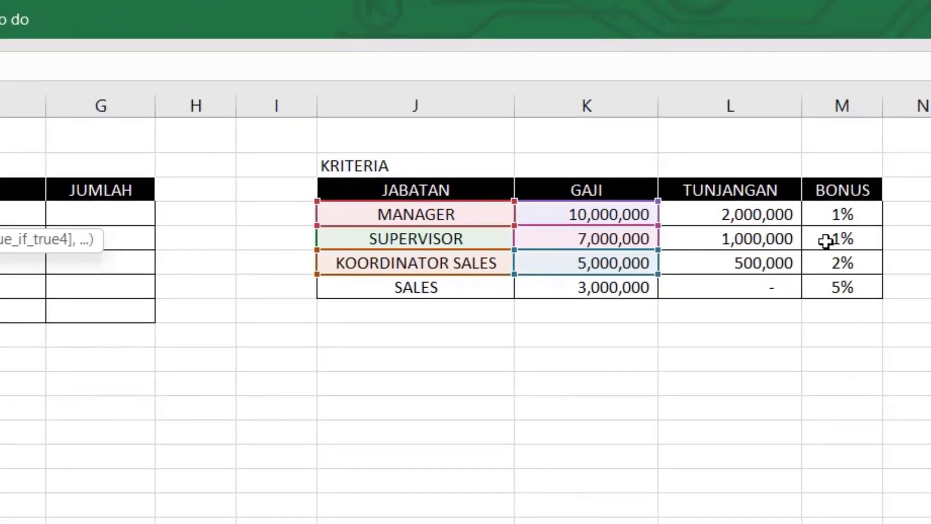
pyautogui.click(446, 287)
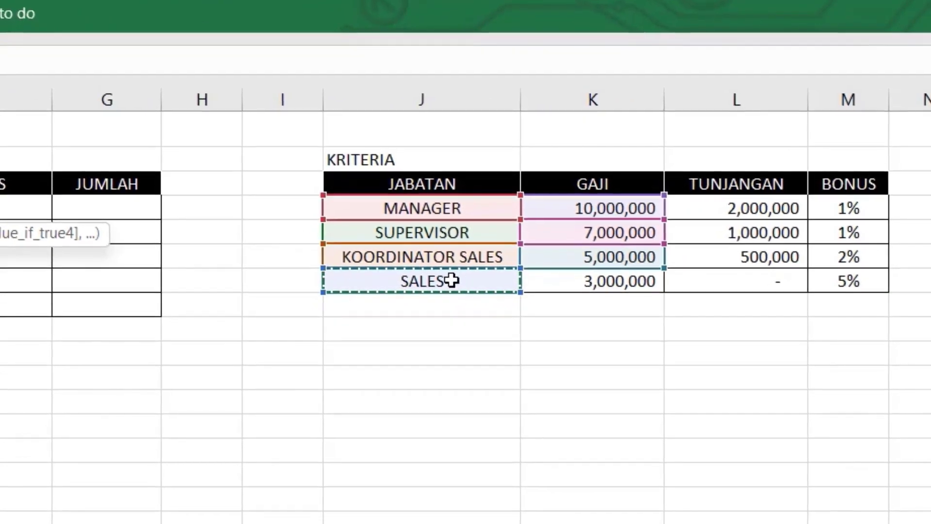
pyautogui.write(',')
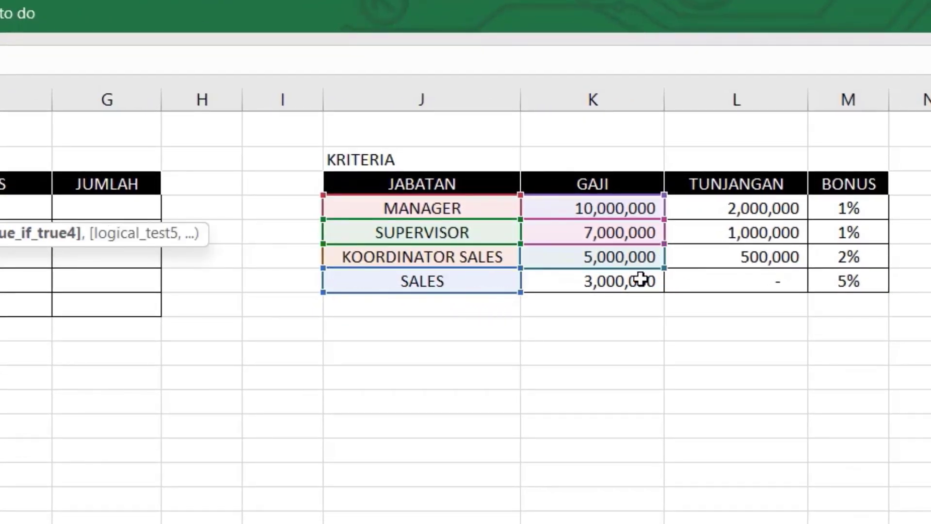
pyautogui.click(640, 280)
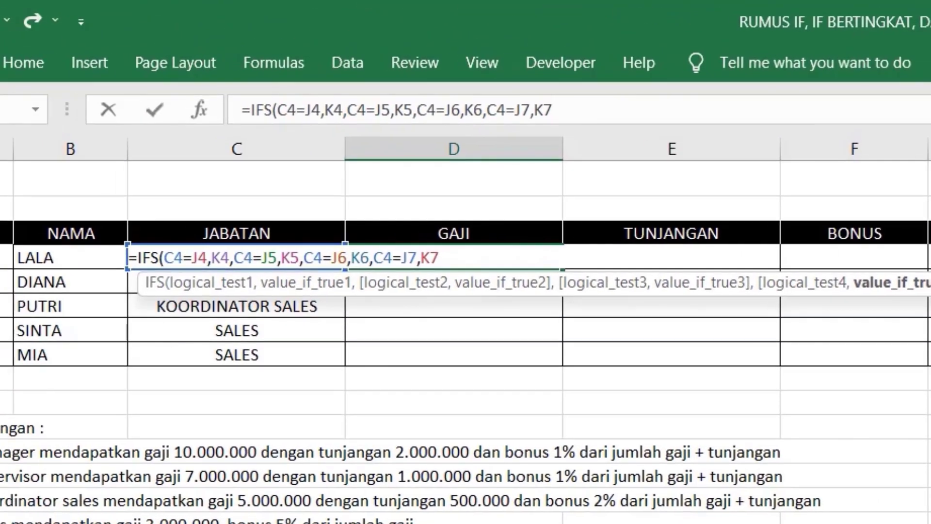
pyautogui.write(')')
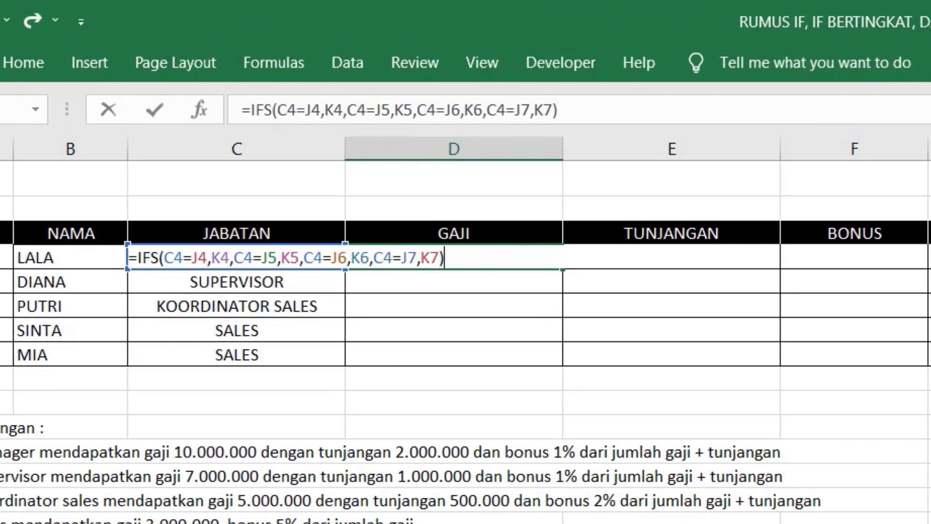
pyautogui.press('Return')
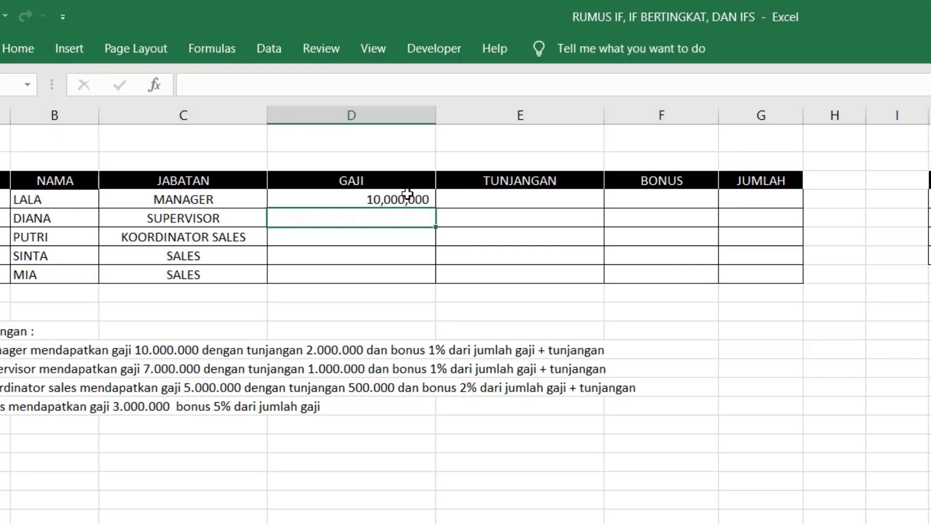
pyautogui.click(407, 194)
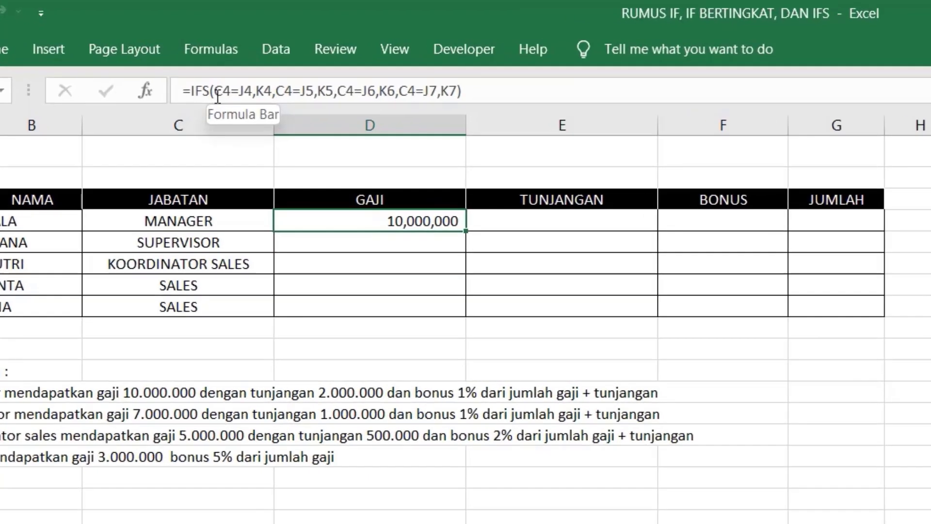
# Lock the first references in D4's IFS formula as $C4, $J$4, K$4, $C4 and $J$5
pyautogui.click(218, 85)
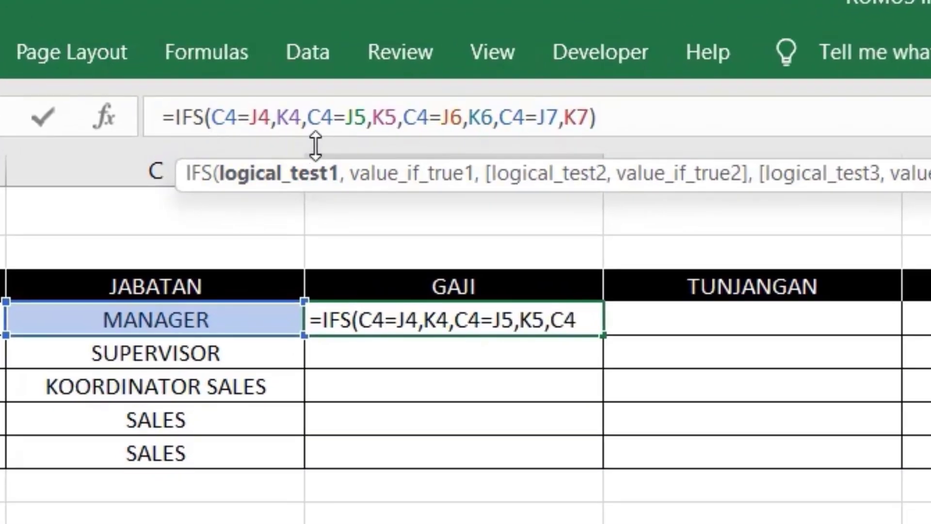
pyautogui.write('$')
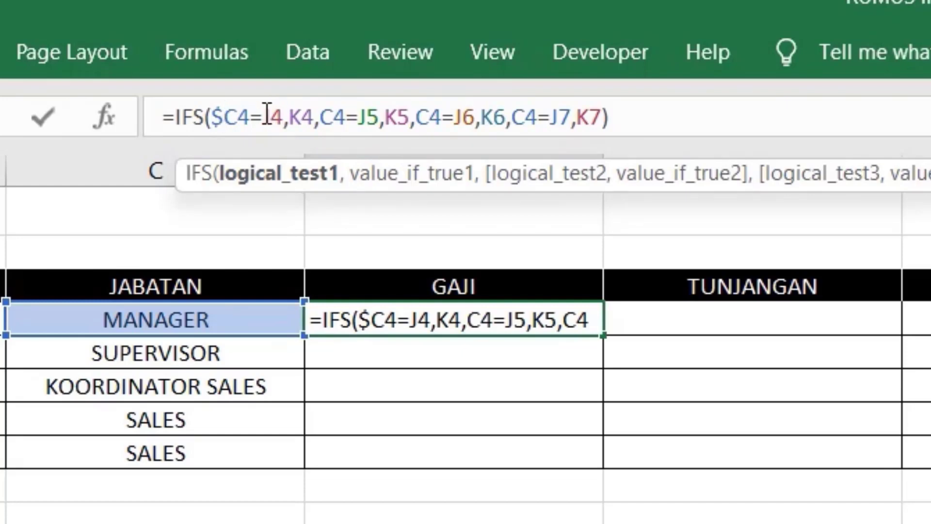
pyautogui.click(265, 116)
pyautogui.write('$')
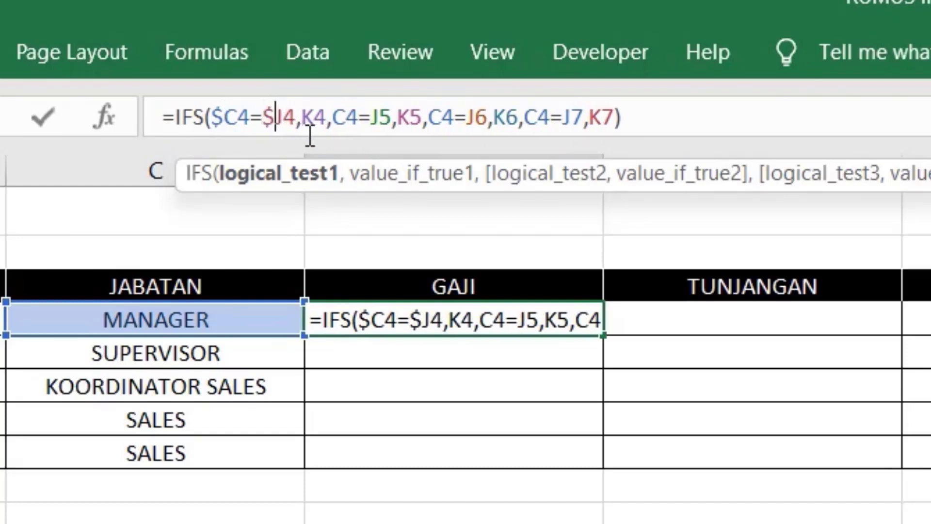
pyautogui.click(290, 116)
pyautogui.write('$')
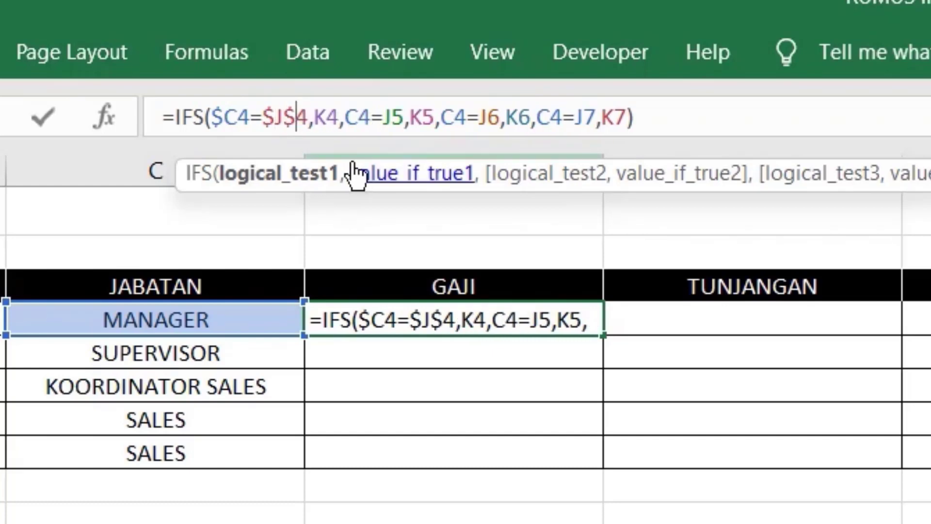
pyautogui.click(328, 116)
pyautogui.write('$')
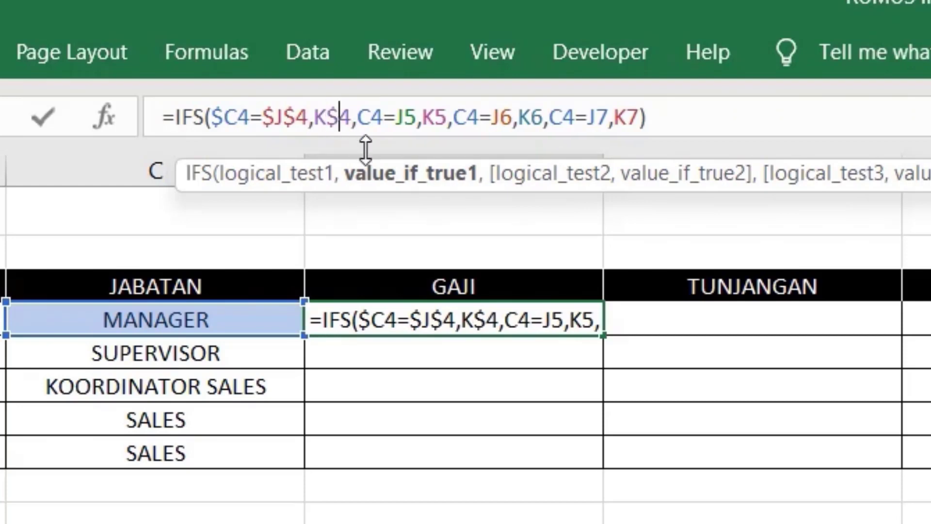
pyautogui.click(360, 116)
pyautogui.write('$')
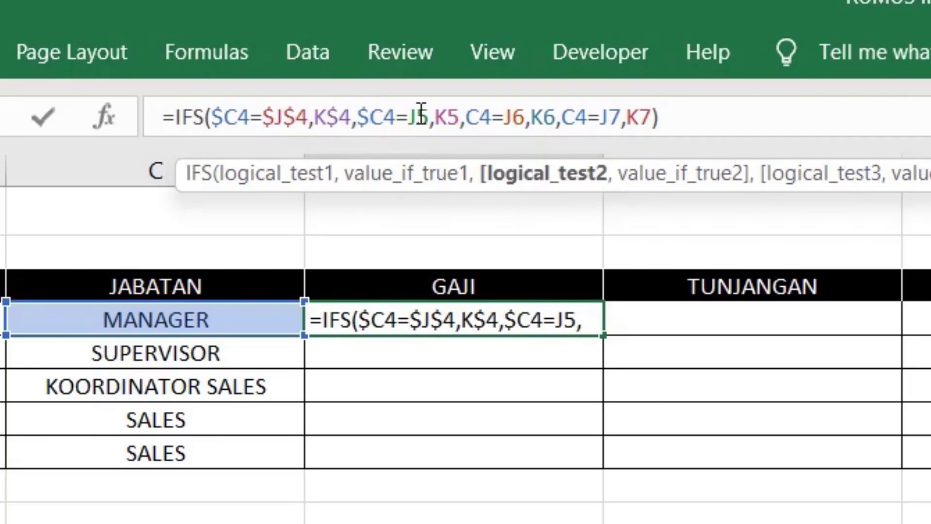
pyautogui.click(417, 117)
pyautogui.write('4')
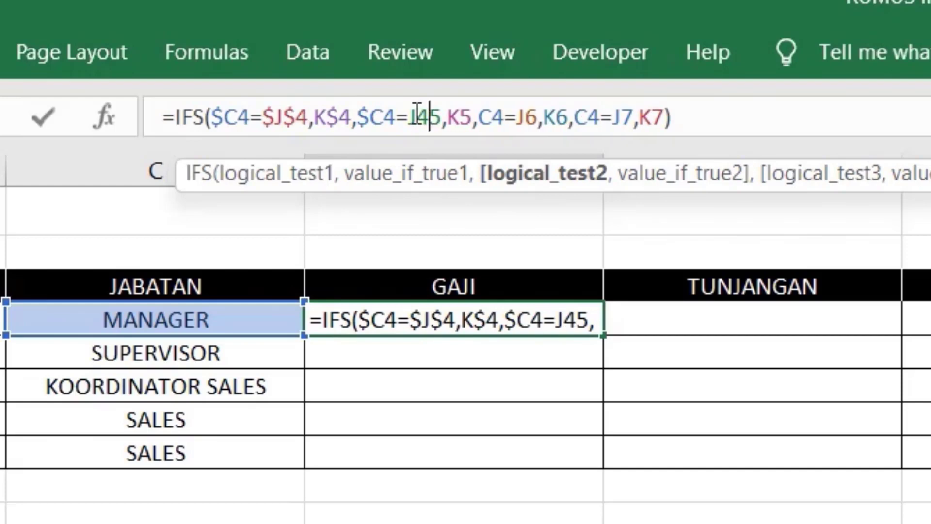
pyautogui.press('BackSpace')
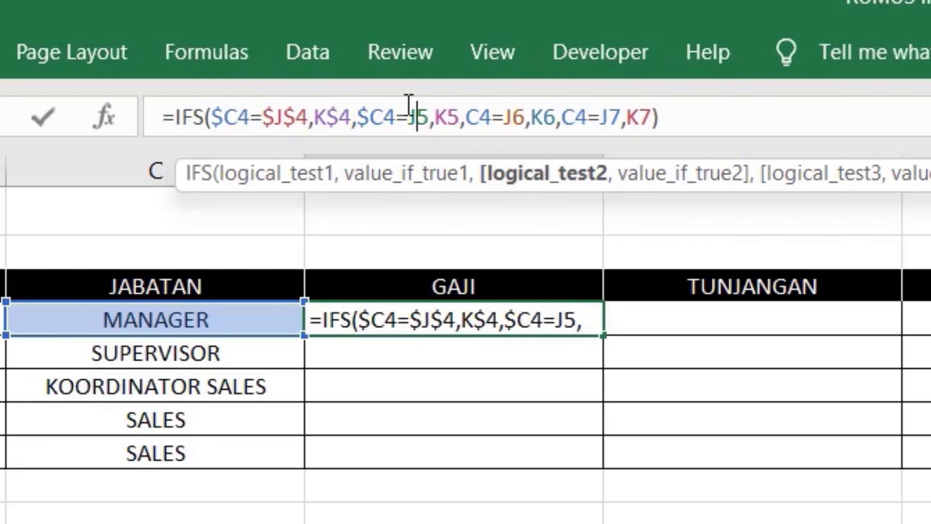
pyautogui.press('F4')
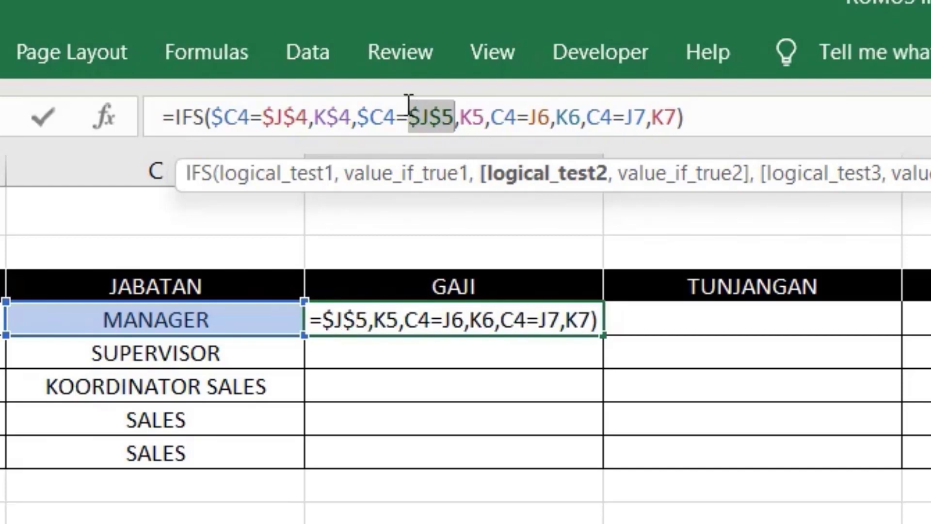
# Lock the remaining references as K$5, $C4, $J$6, $C4, $J$7, K$7 and confirm the formula
pyautogui.click(473, 116)
pyautogui.write('$')
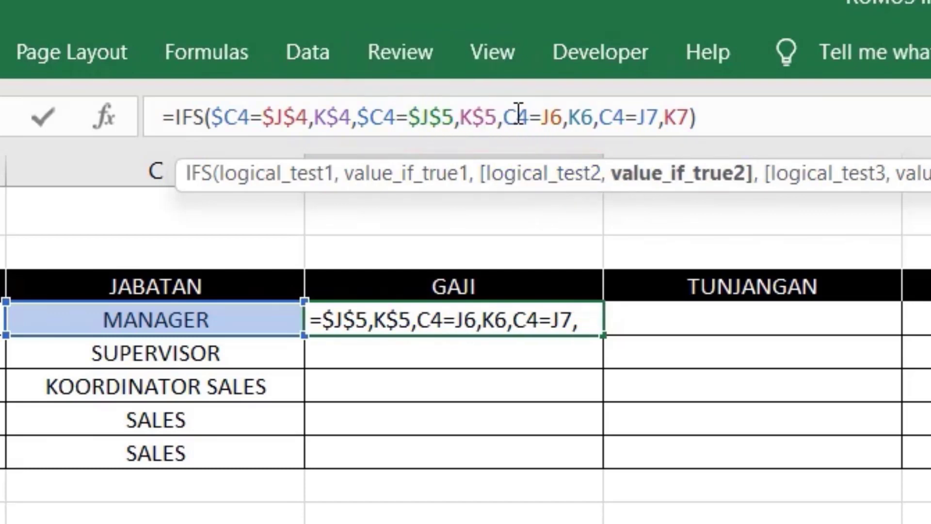
pyautogui.click(504, 117)
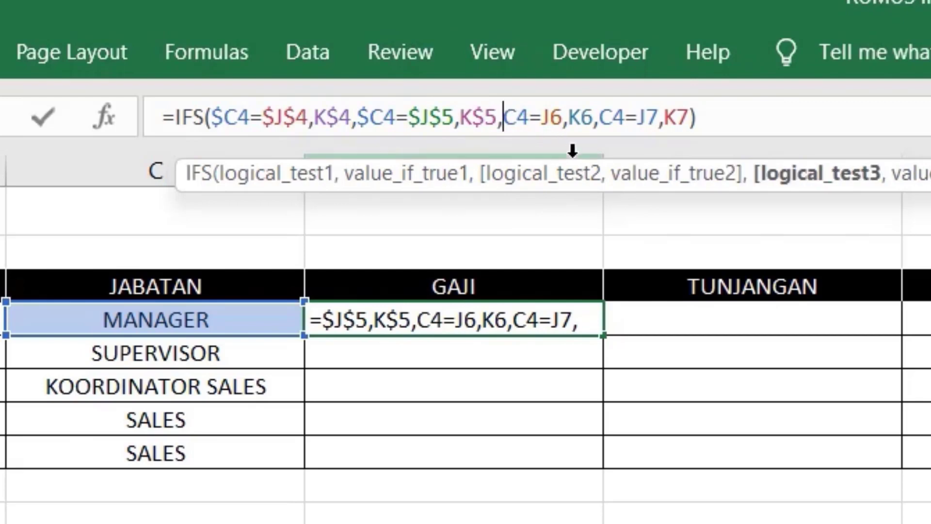
pyautogui.write('$')
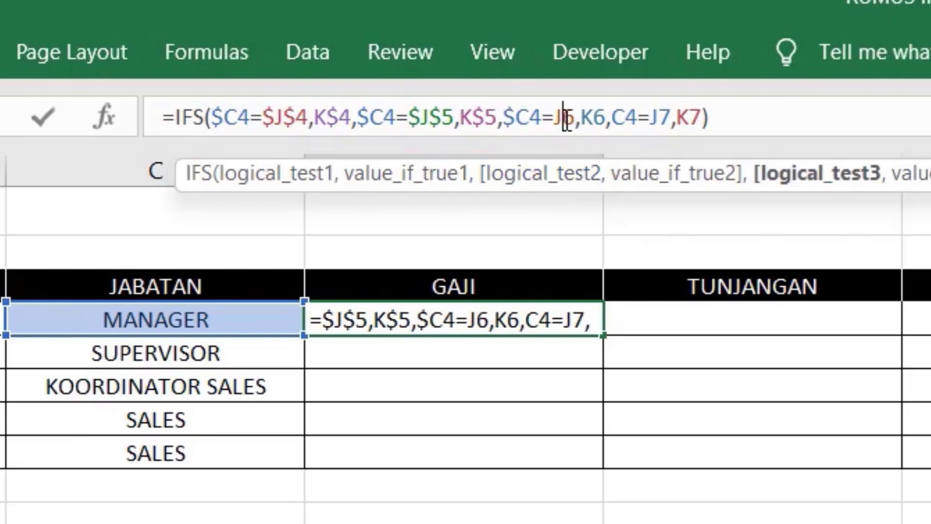
pyautogui.click(567, 118)
pyautogui.press('F4')
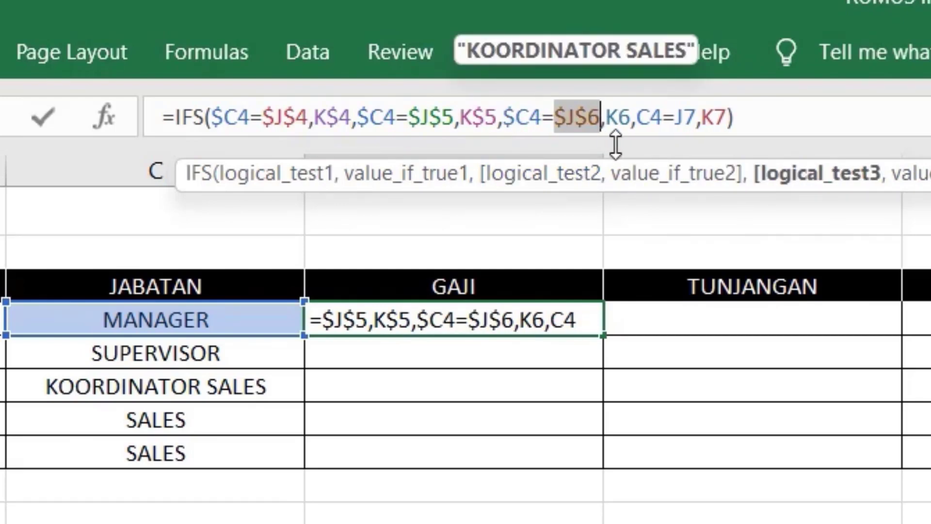
pyautogui.click(619, 117)
pyautogui.write('$')
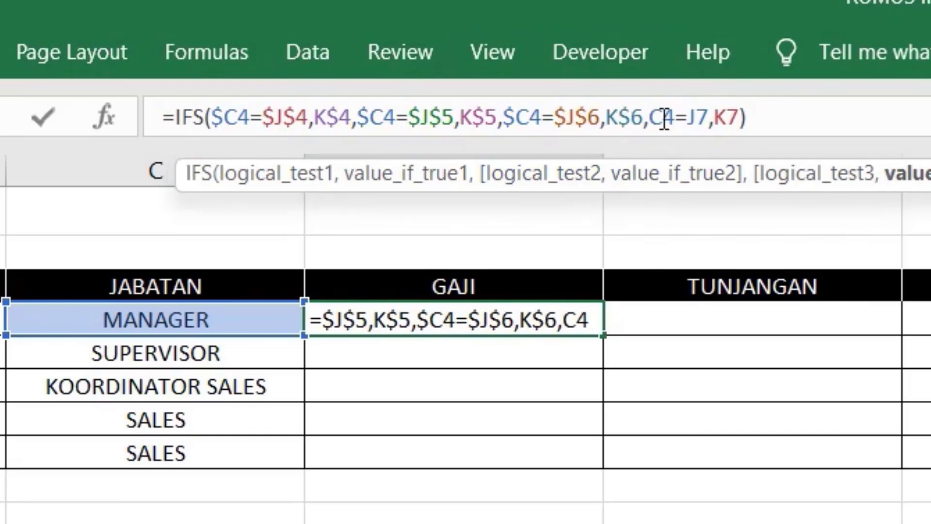
pyautogui.click(650, 118)
pyautogui.write('$')
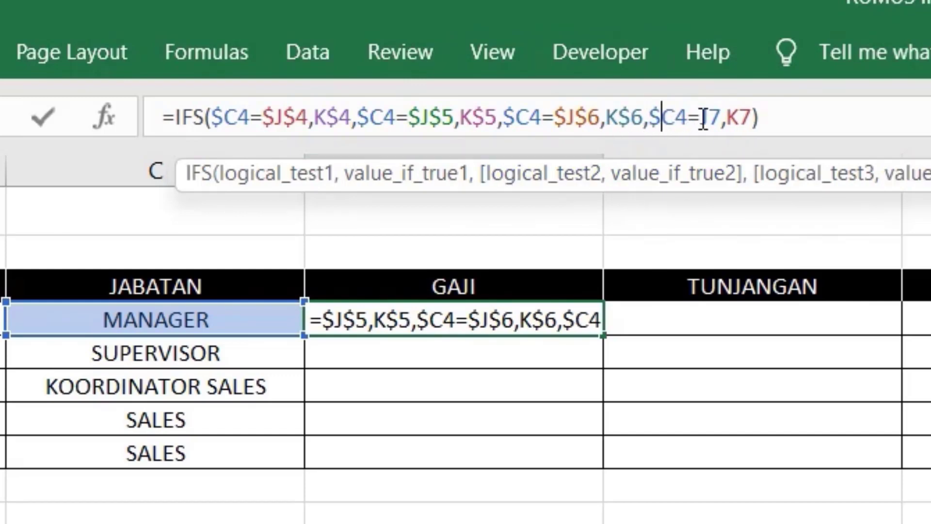
pyautogui.click(701, 117)
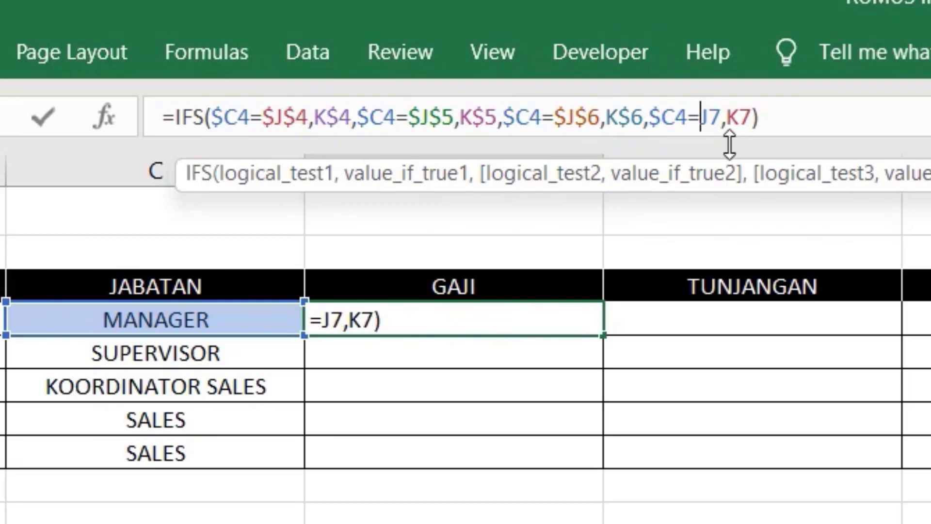
pyautogui.press('F4')
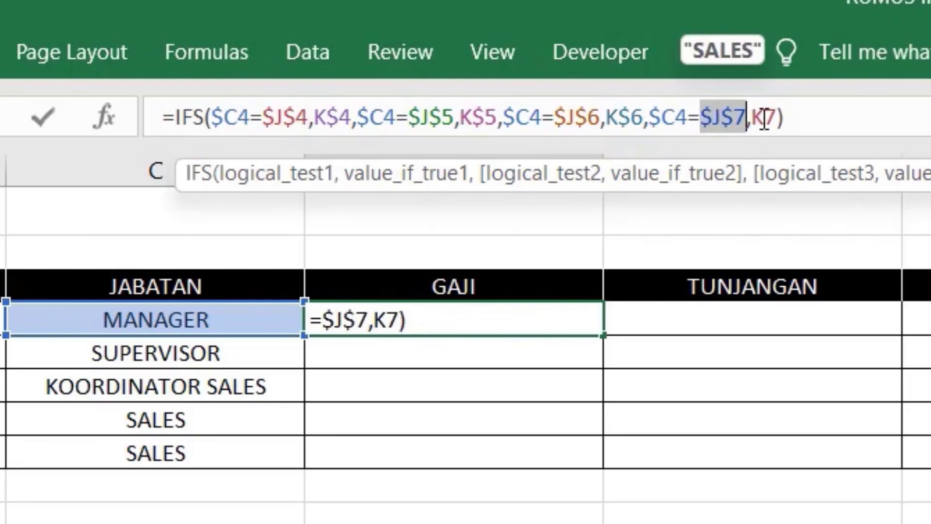
pyautogui.click(765, 119)
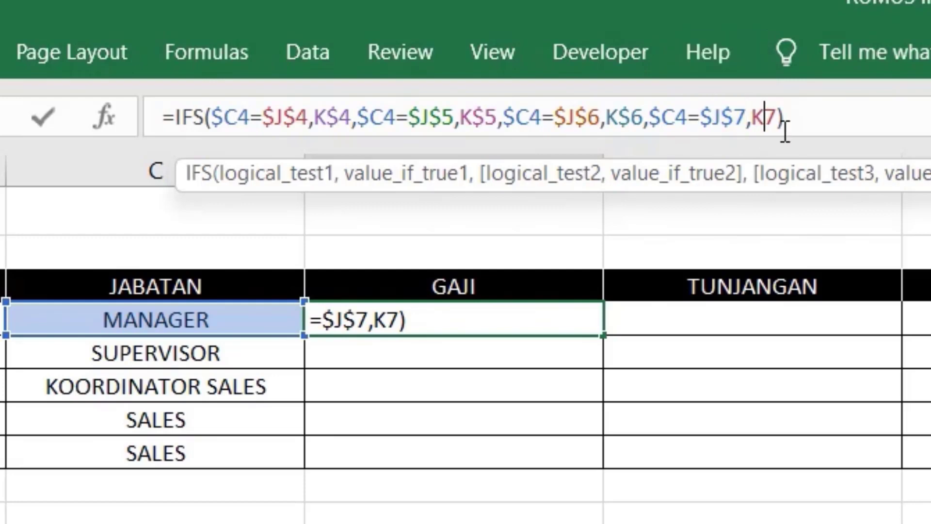
pyautogui.write('$')
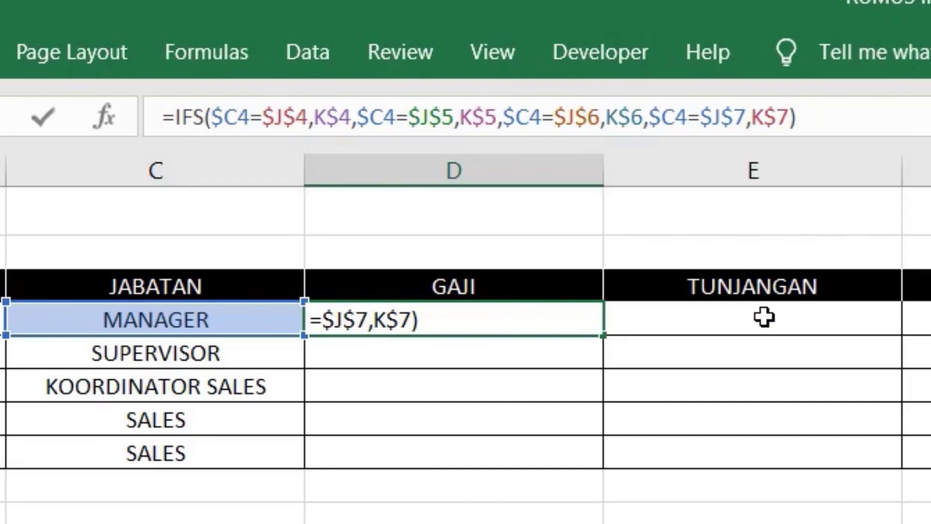
pyautogui.hotkey('ctrl', 'Return')
pyautogui.click(563, 321)
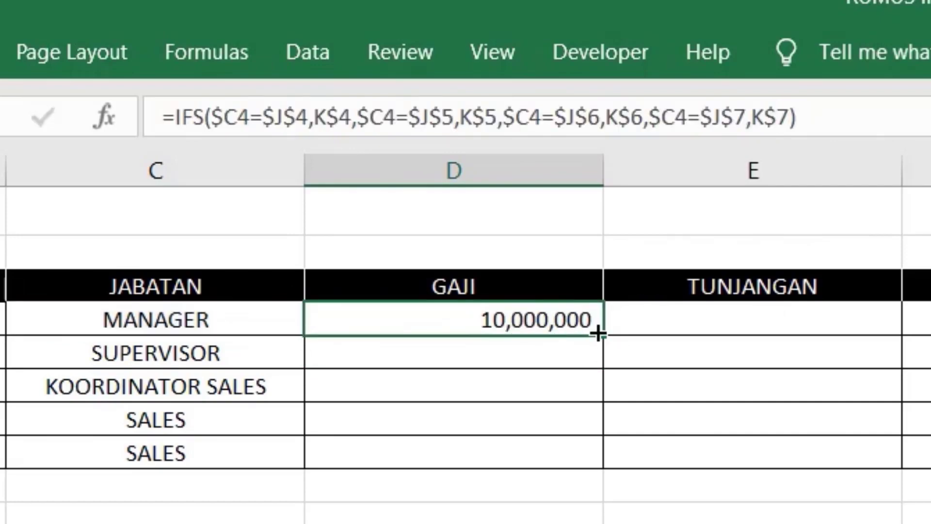
# Fill the IFS formula down D4:D8, then copy it into the TUNJANGAN and BONUS columns
pyautogui.moveTo(599, 334); pyautogui.dragTo(600, 466)
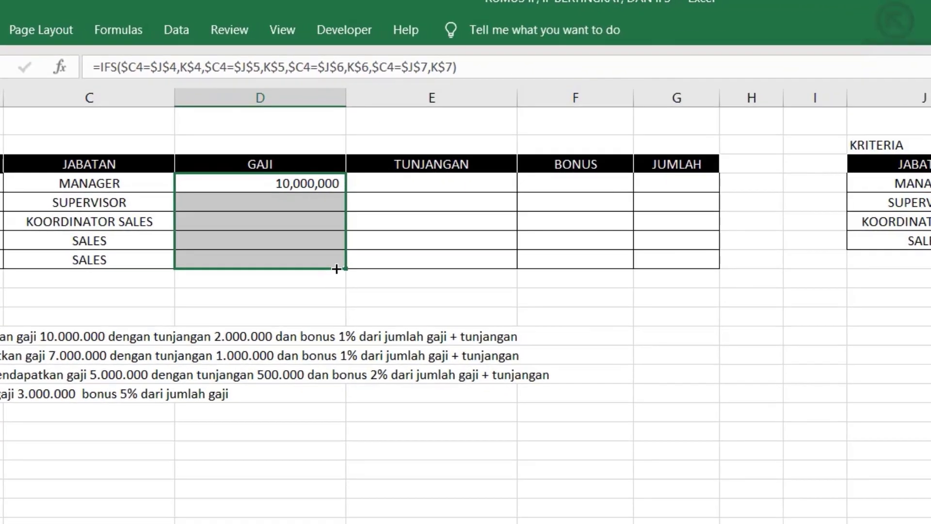
pyautogui.moveTo(336, 268); pyautogui.dragTo(336, 269)
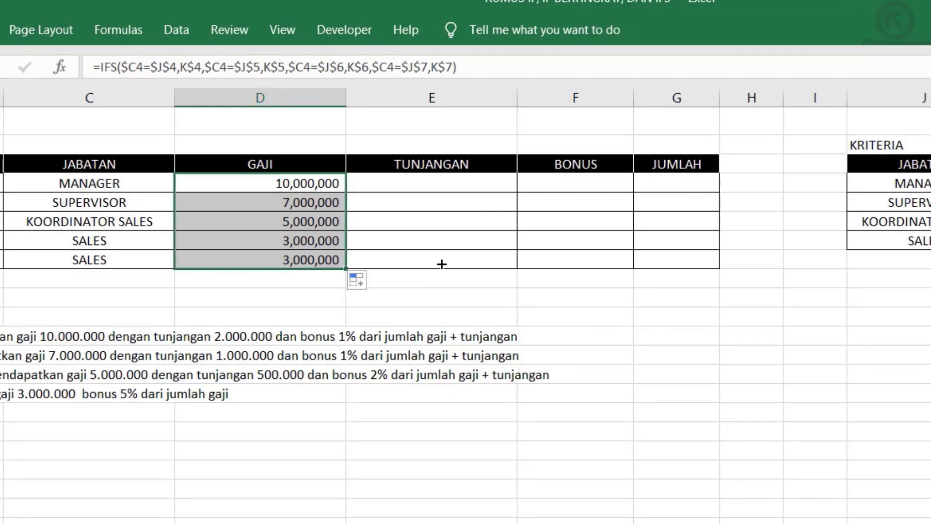
pyautogui.moveTo(351, 268); pyautogui.dragTo(468, 263)
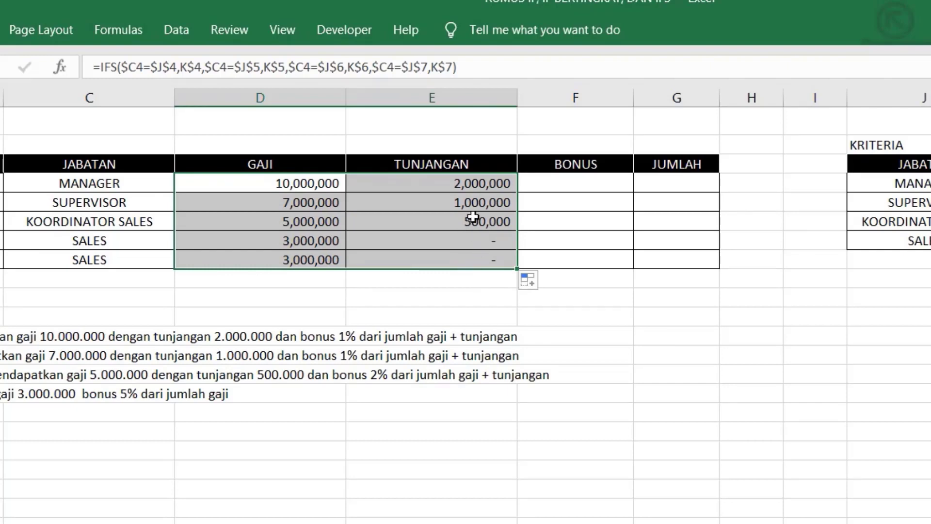
pyautogui.moveTo(493, 183); pyautogui.dragTo(493, 262)
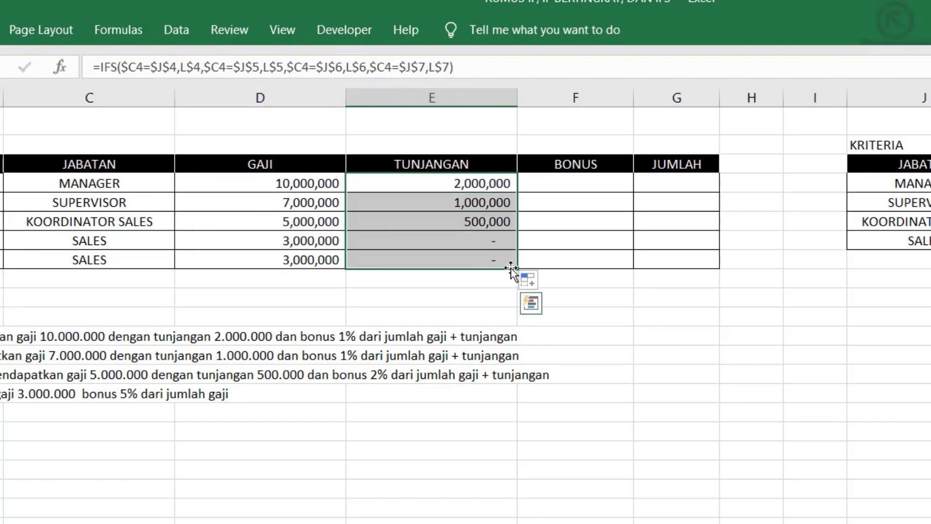
pyautogui.keyDown('shift'); pyautogui.click(589, 266); pyautogui.keyUp('shift')
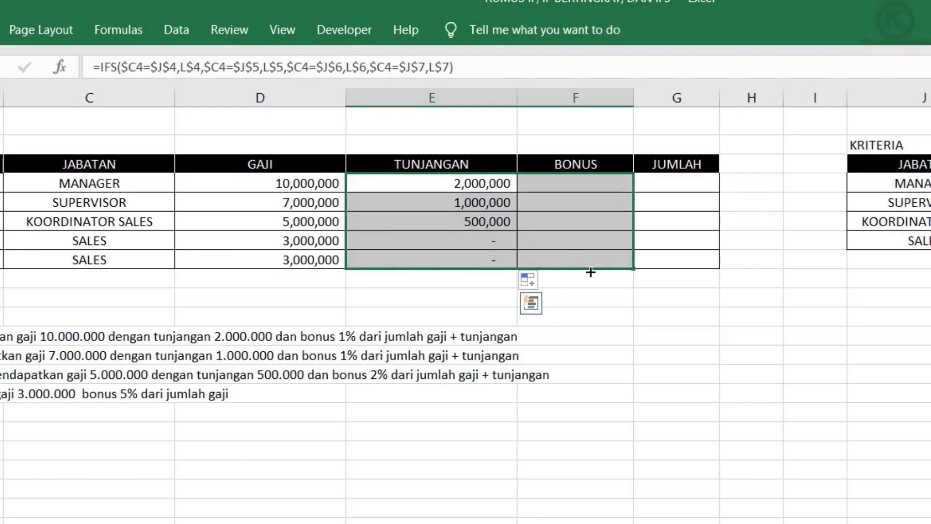
pyautogui.hotkey('ctrl', 'r')
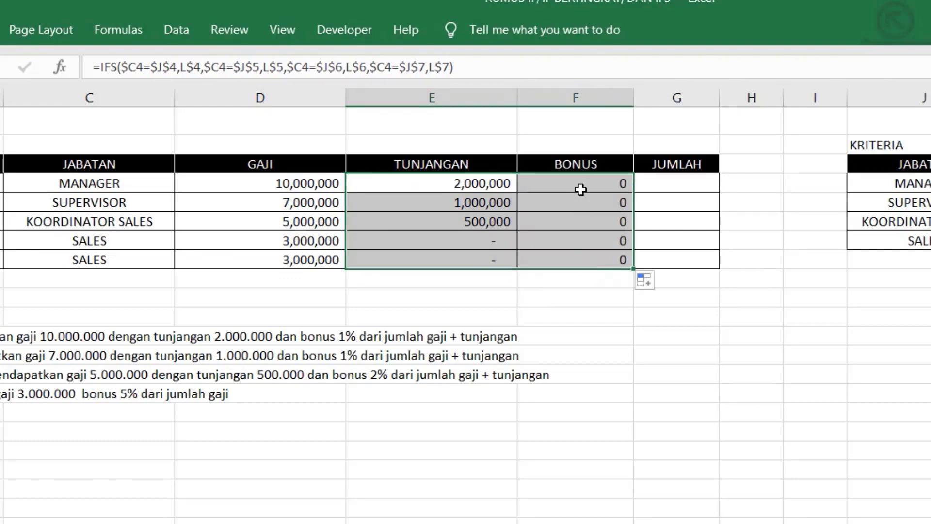
# Change F4 to multiply the IFS rate by (D4+E4), then copy it down to F8
pyautogui.click(581, 189)
pyautogui.click(498, 67)
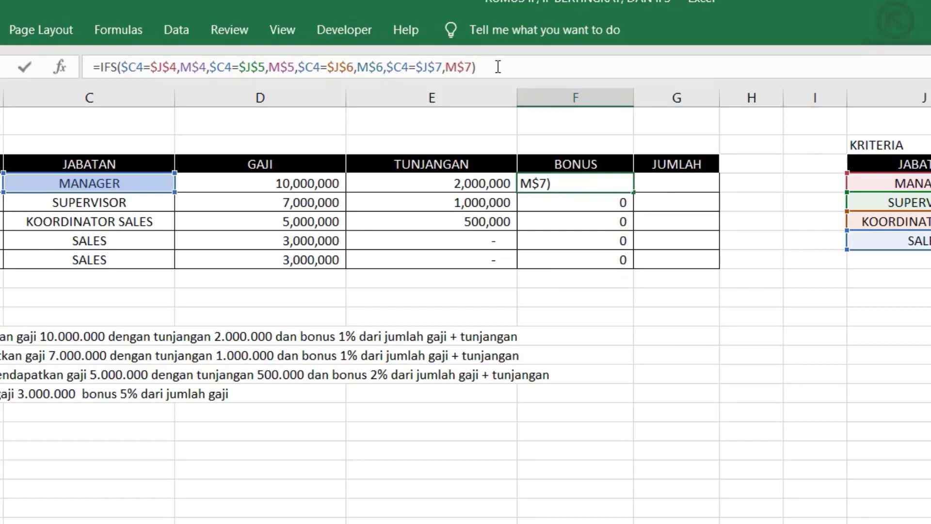
pyautogui.write('*(')
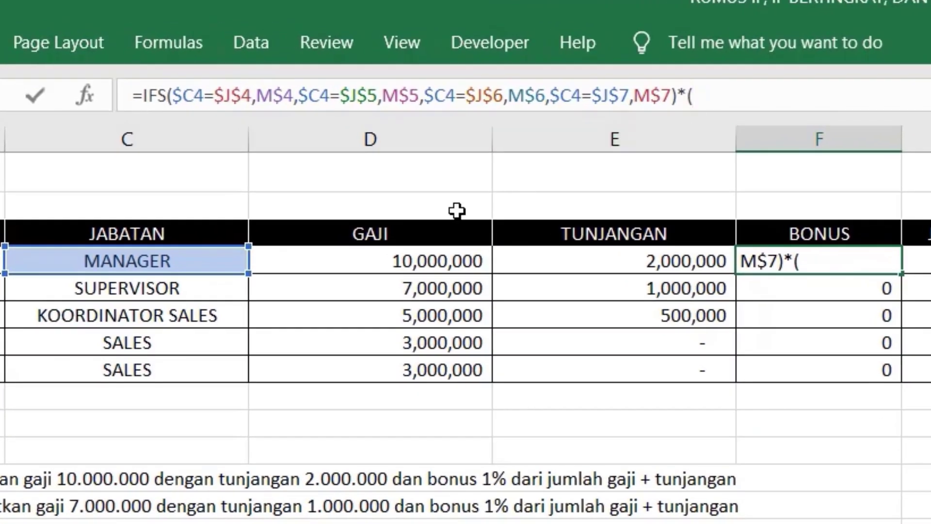
pyautogui.click(449, 260)
pyautogui.write('+')
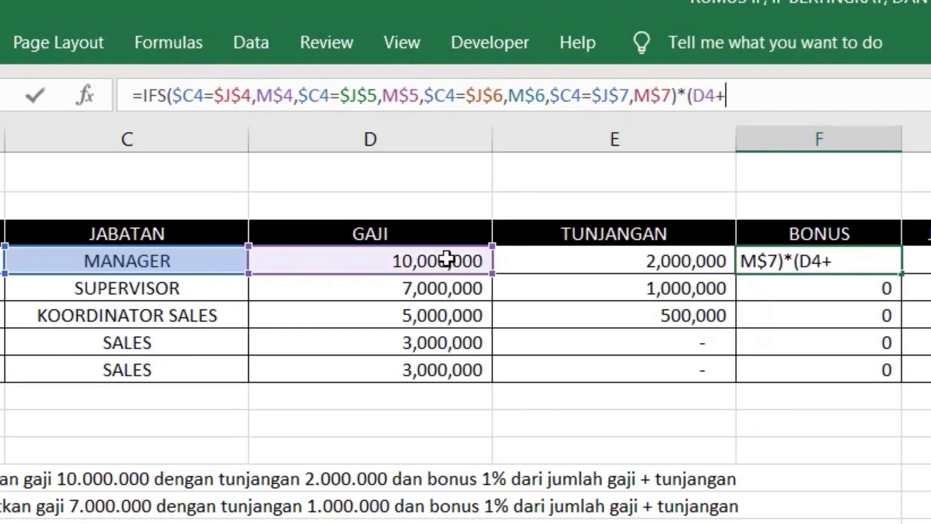
pyautogui.click(593, 266)
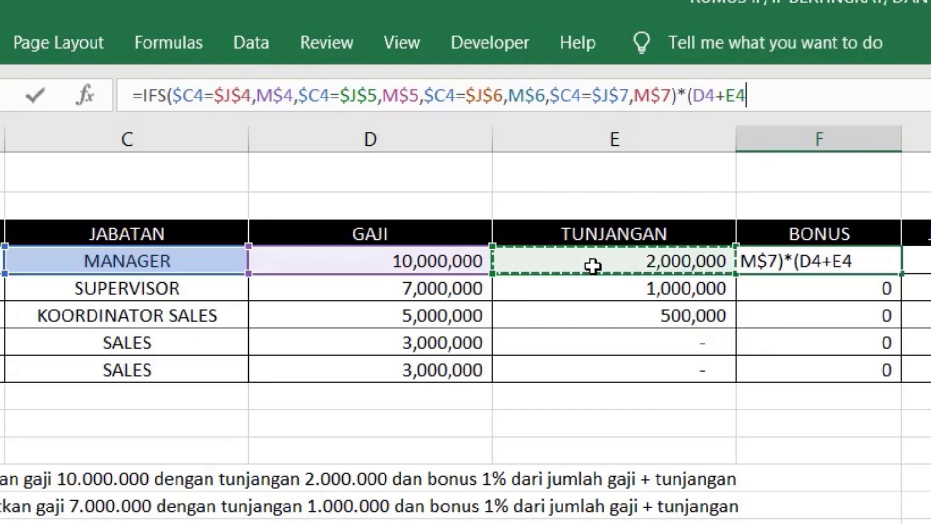
pyautogui.write(')')
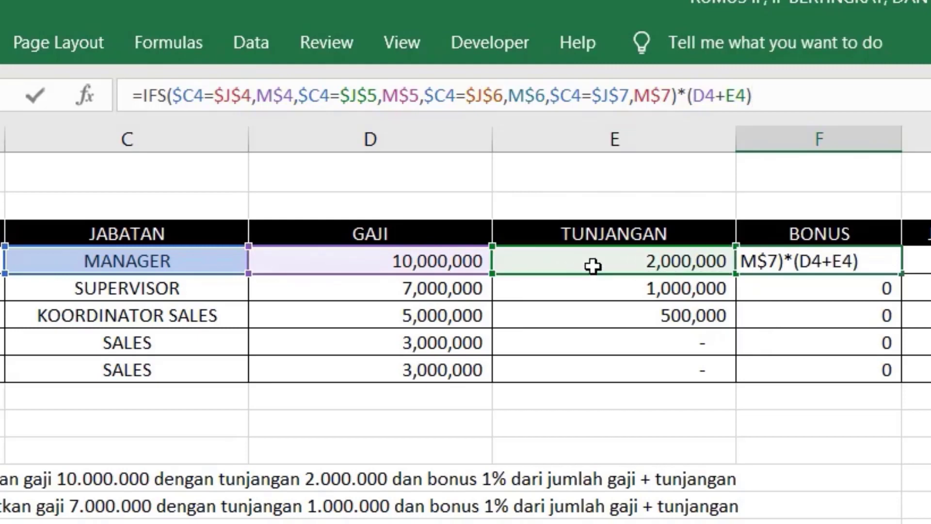
pyautogui.press('Return')
pyautogui.click(871, 264)
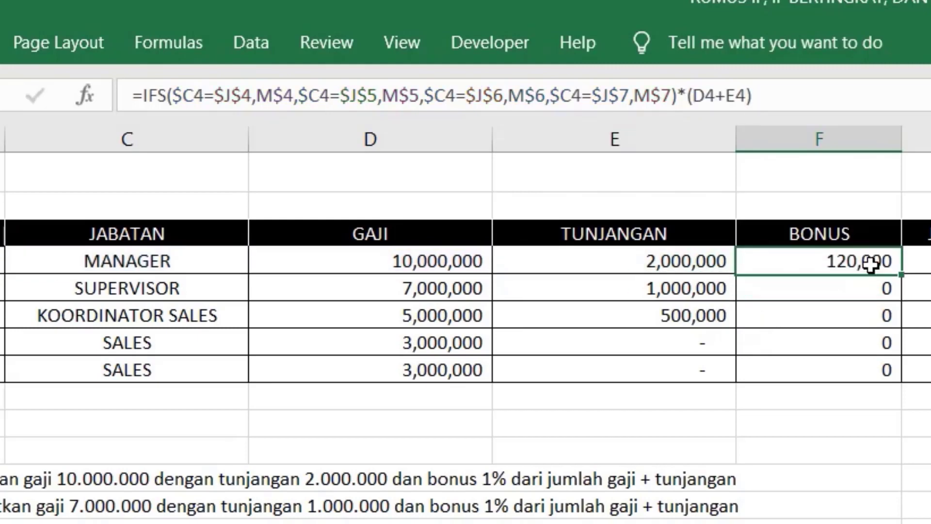
pyautogui.moveTo(900, 275); pyautogui.dragTo(906, 372)
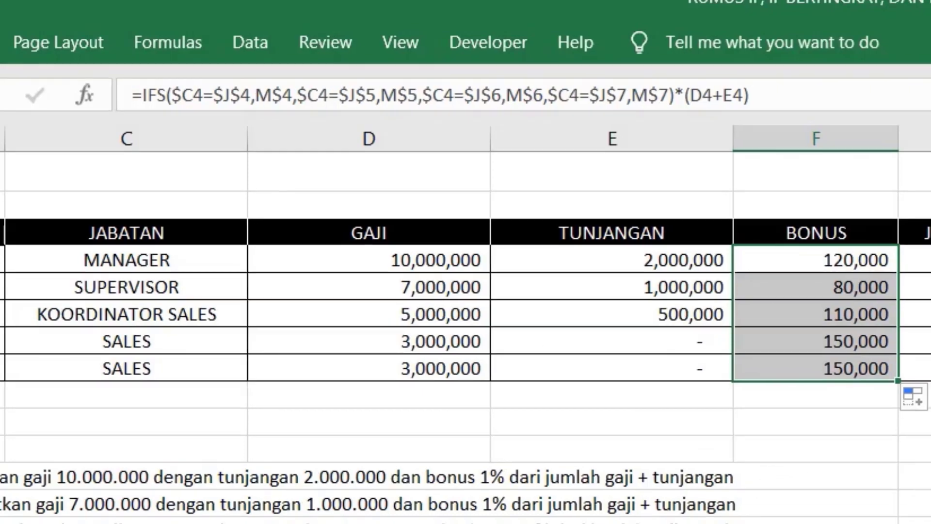
# Put =SUM(D4:F4) in G4 and copy the total down through G8
pyautogui.click(855, 230)
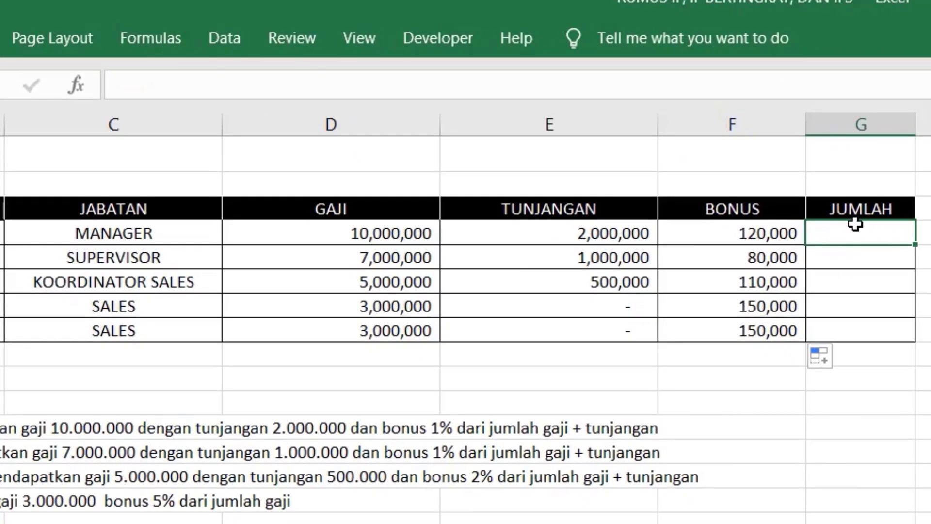
pyautogui.write('=SUM')
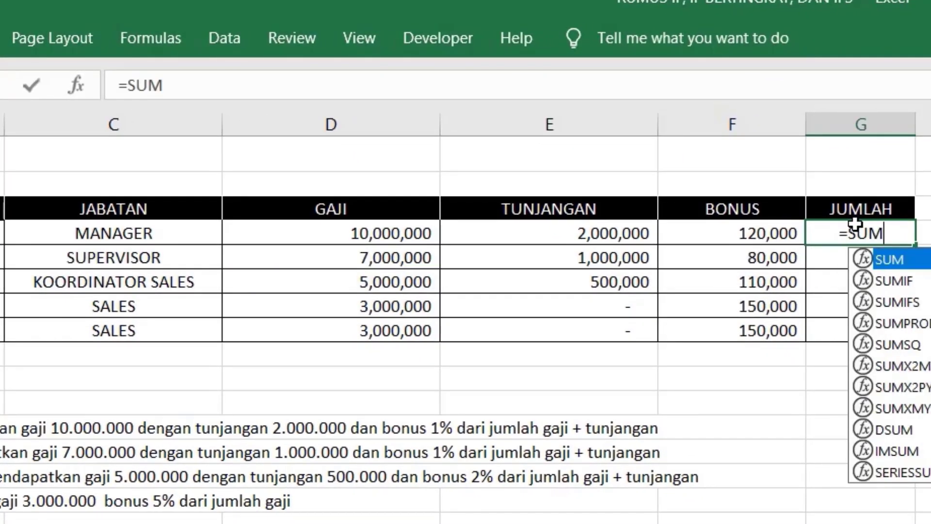
pyautogui.write('(')
pyautogui.moveTo(370, 235); pyautogui.dragTo(671, 234)
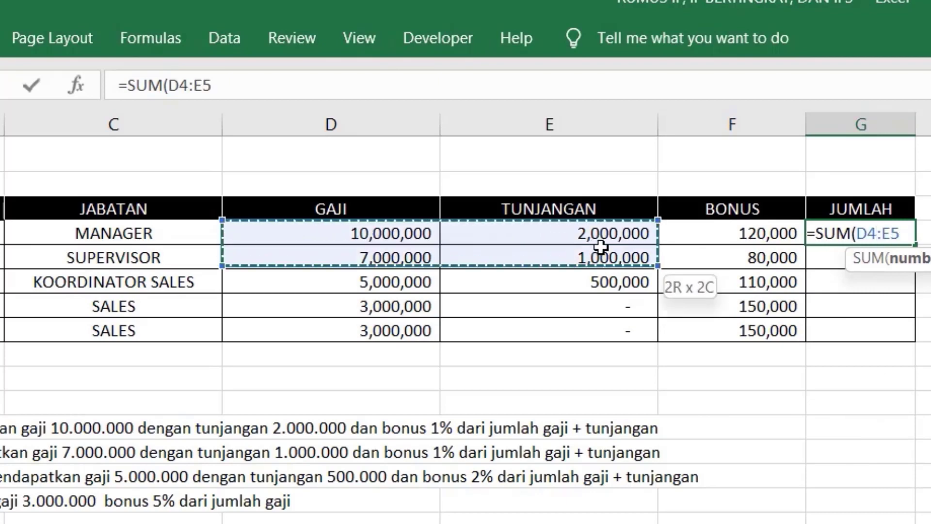
pyautogui.write(')')
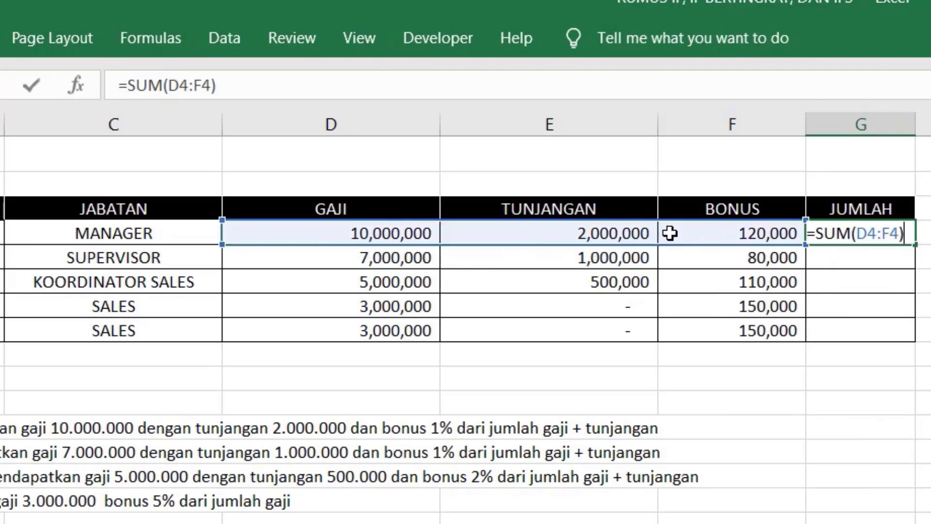
pyautogui.press('Return')
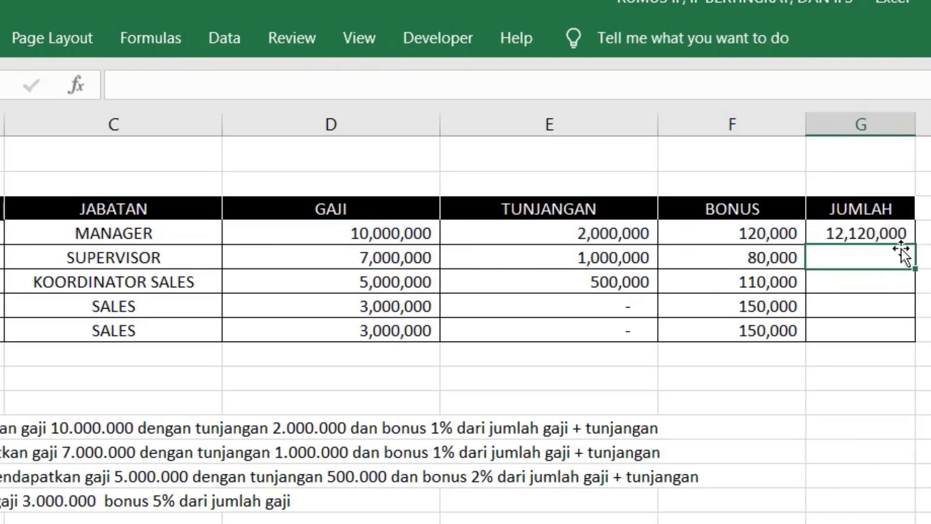
pyautogui.click(898, 233)
pyautogui.moveTo(920, 247); pyautogui.dragTo(924, 353)
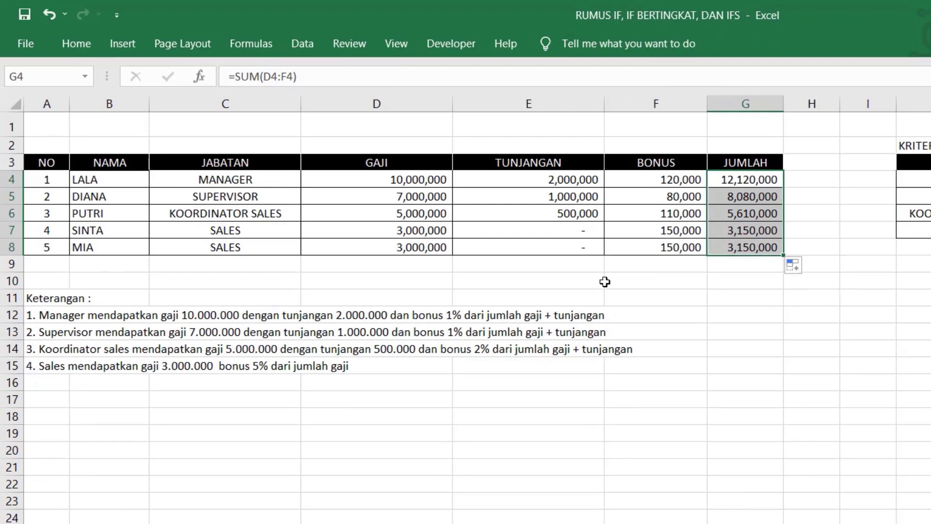
pyautogui.click(556, 466)
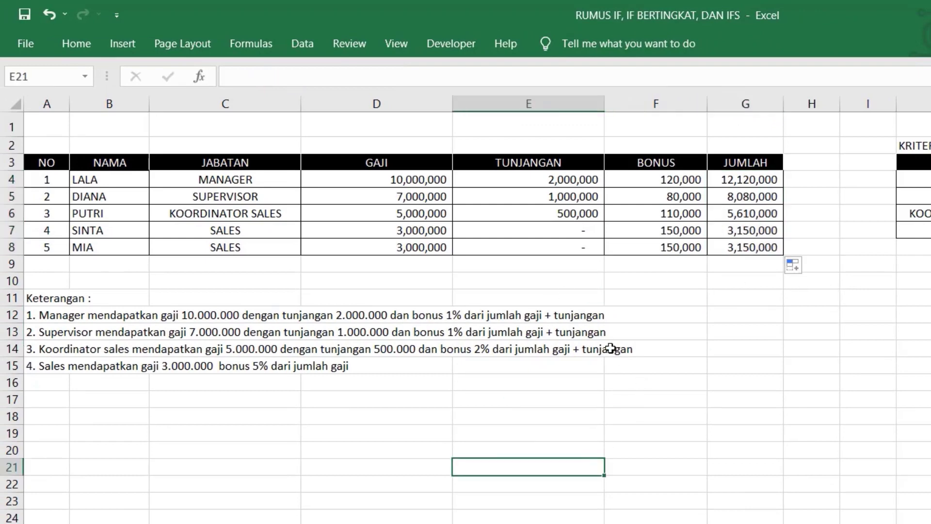